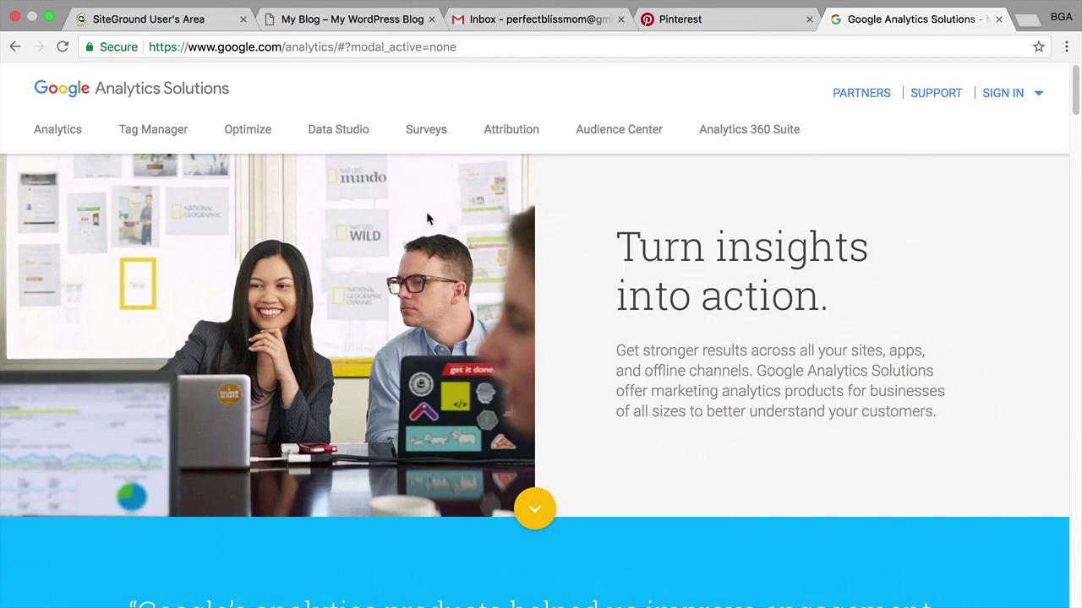
Choose Analytics from the SIGN IN dropdown to open the Analytics sign-up page in a new tab
{"action": "left_click", "coordinate": [1004, 96]}
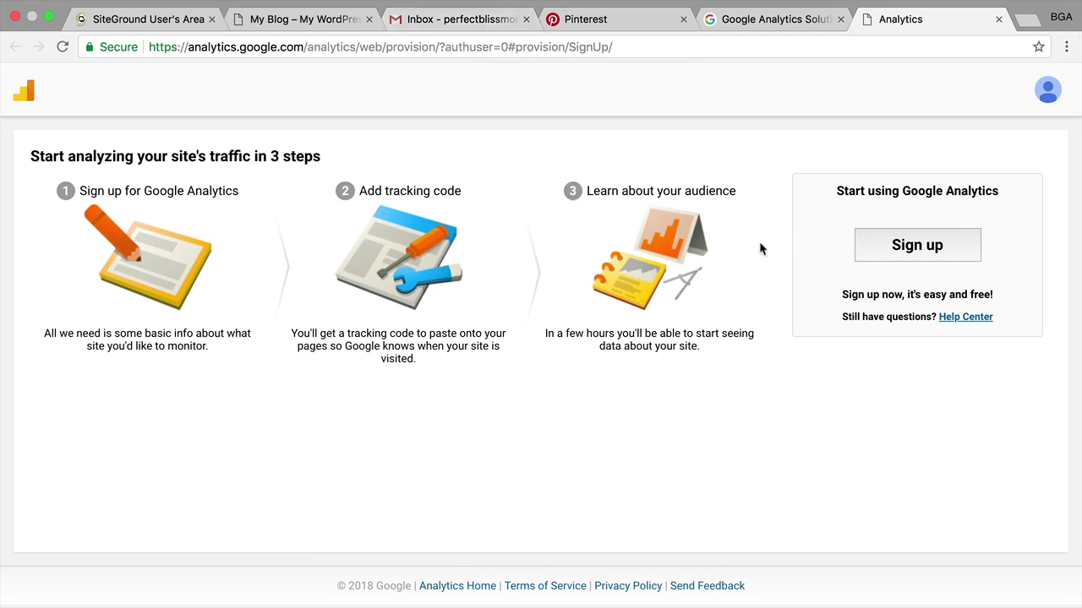
Start signing up and enter 'Perfect Bliss Mom' as the Account Name
{"action": "left_click", "coordinate": [928, 255]}
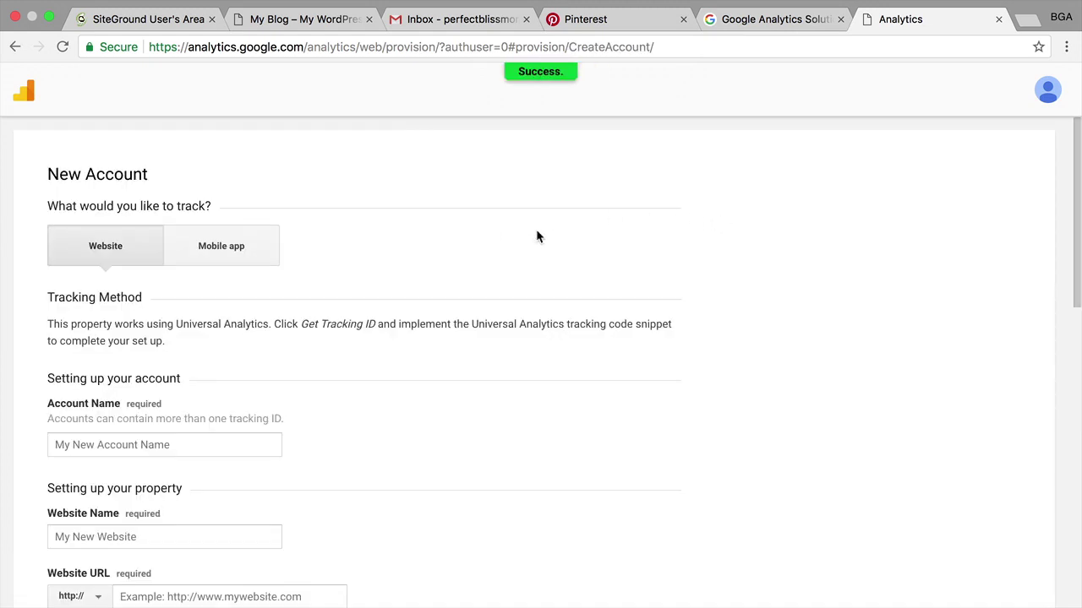
{"action": "left_click", "coordinate": [146, 448]}
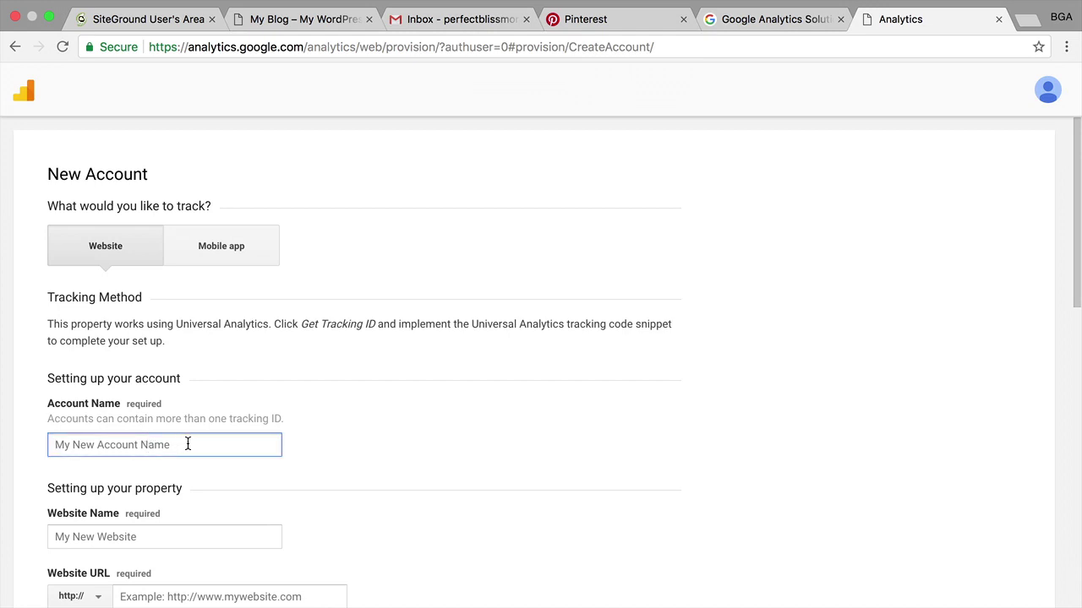
{"action": "type", "text": "Perf"}
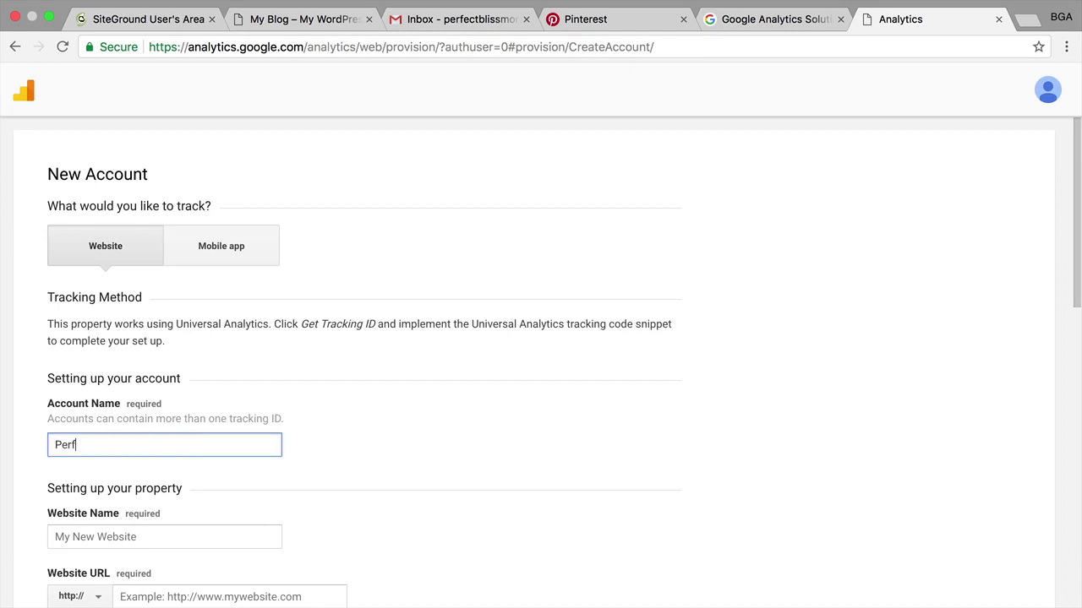
{"action": "type", "text": "ect Bliss Mom"}
{"action": "scroll", "coordinate": [185, 444], "scroll_direction": "down", "scroll_amount": 3}
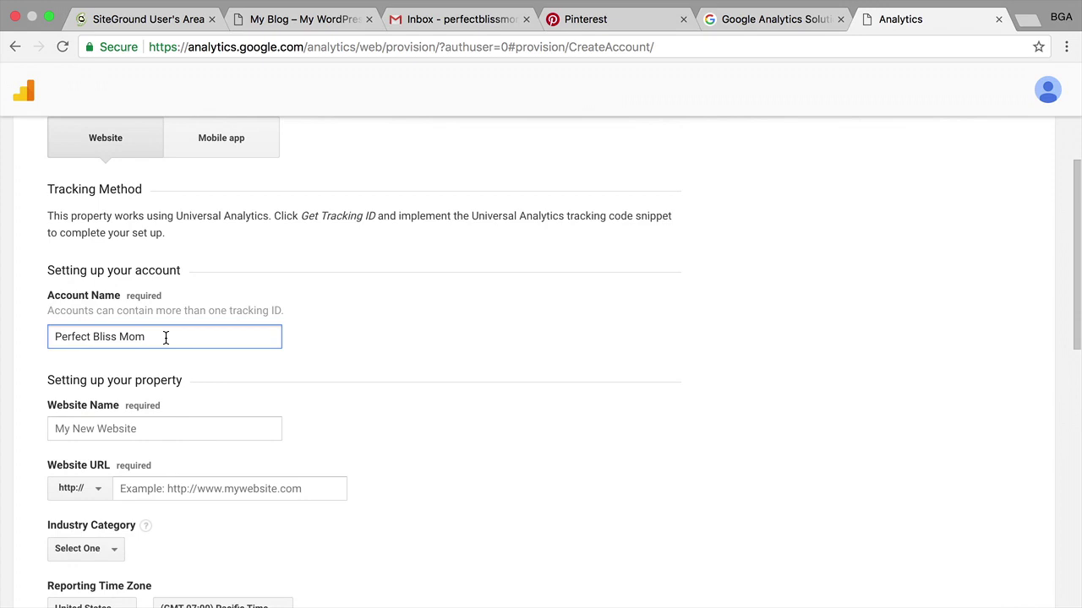
{"action": "scroll", "coordinate": [166, 341], "scroll_direction": "down", "scroll_amount": 2}
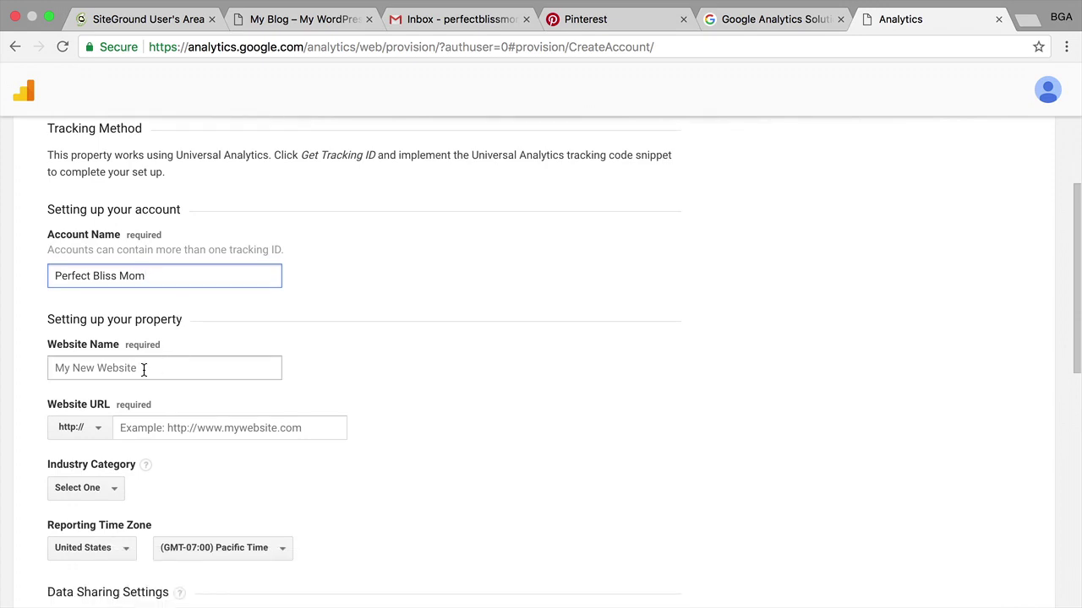
{"action": "left_click", "coordinate": [144, 369]}
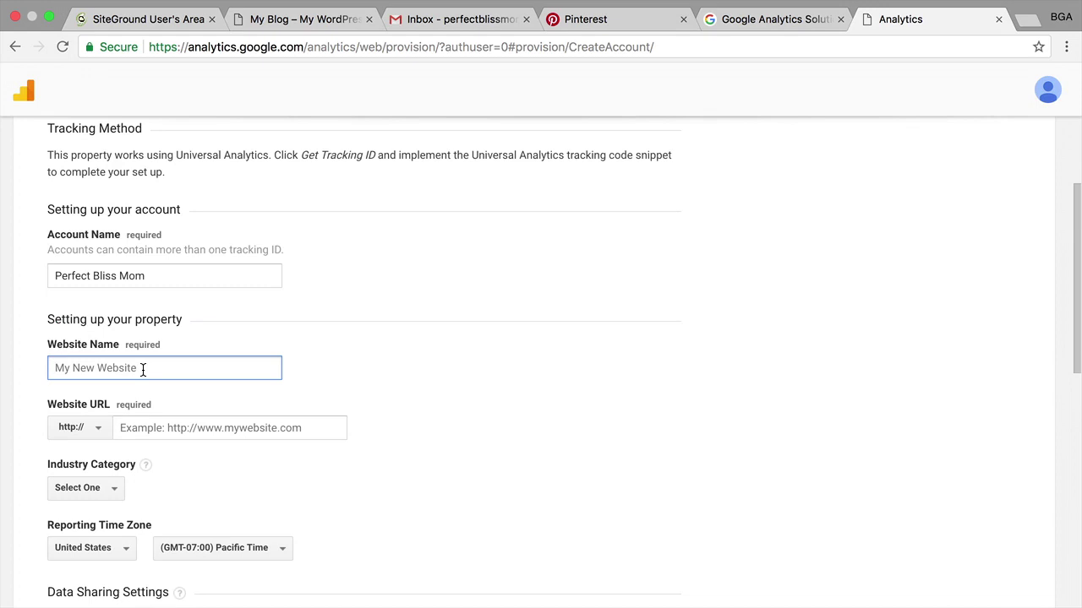
{"action": "type", "text": "perfectblissmom.com"}
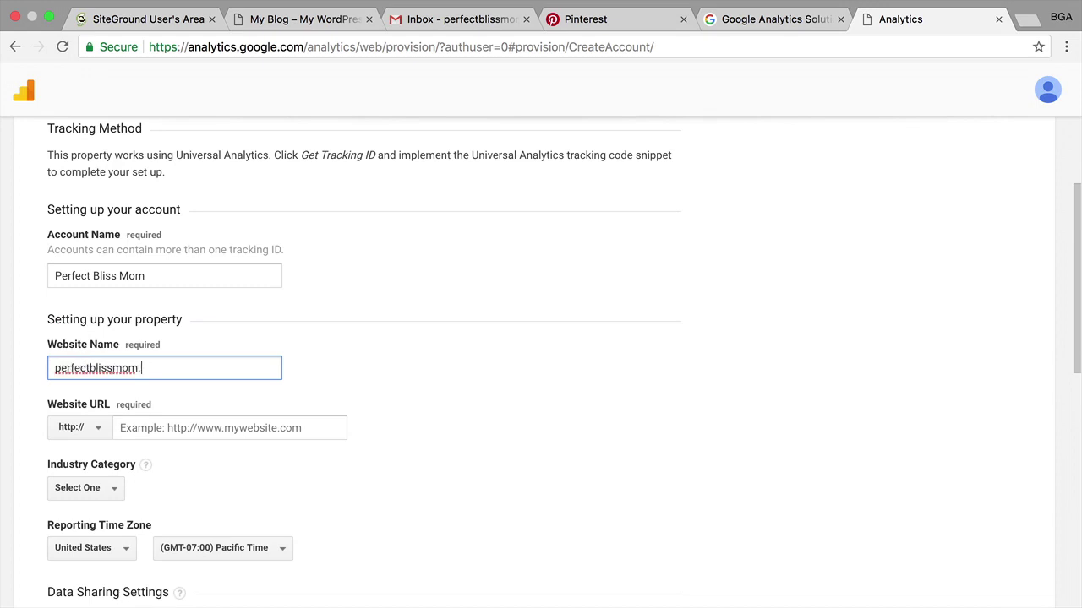
{"action": "left_click", "coordinate": [145, 433]}
{"action": "left_click", "coordinate": [98, 433]}
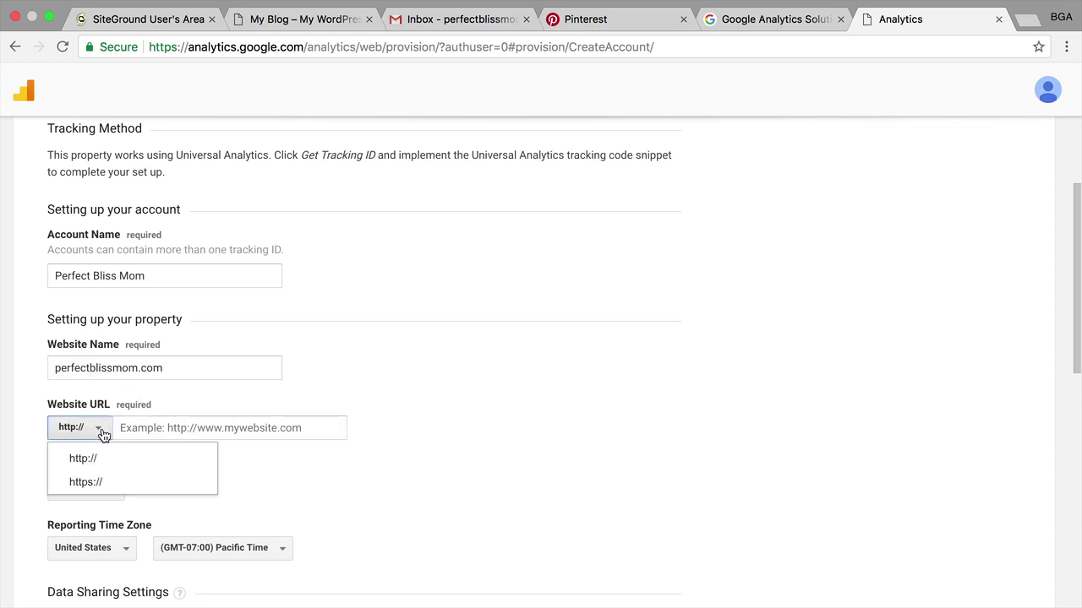
{"action": "left_click", "coordinate": [93, 482]}
{"action": "left_click", "coordinate": [129, 427]}
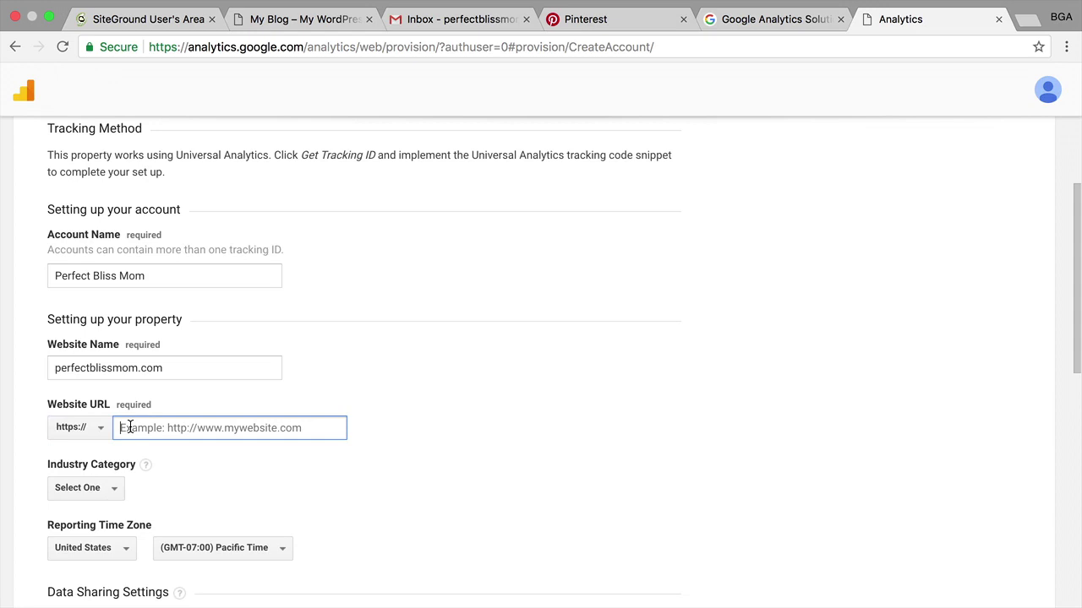
{"action": "type", "text": "per"}
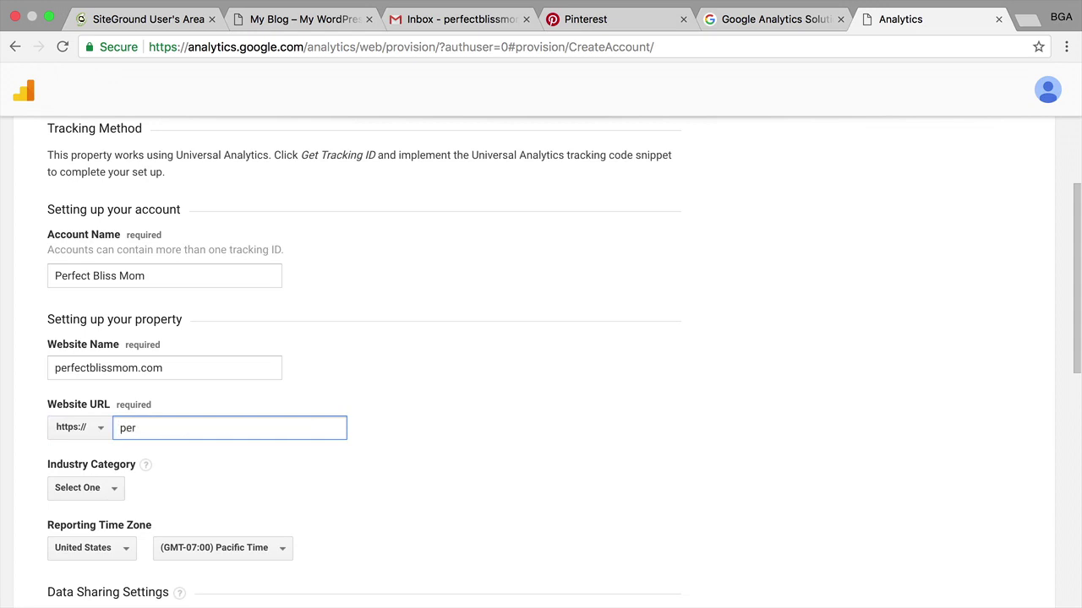
{"action": "type", "text": "fectblissmom.com"}
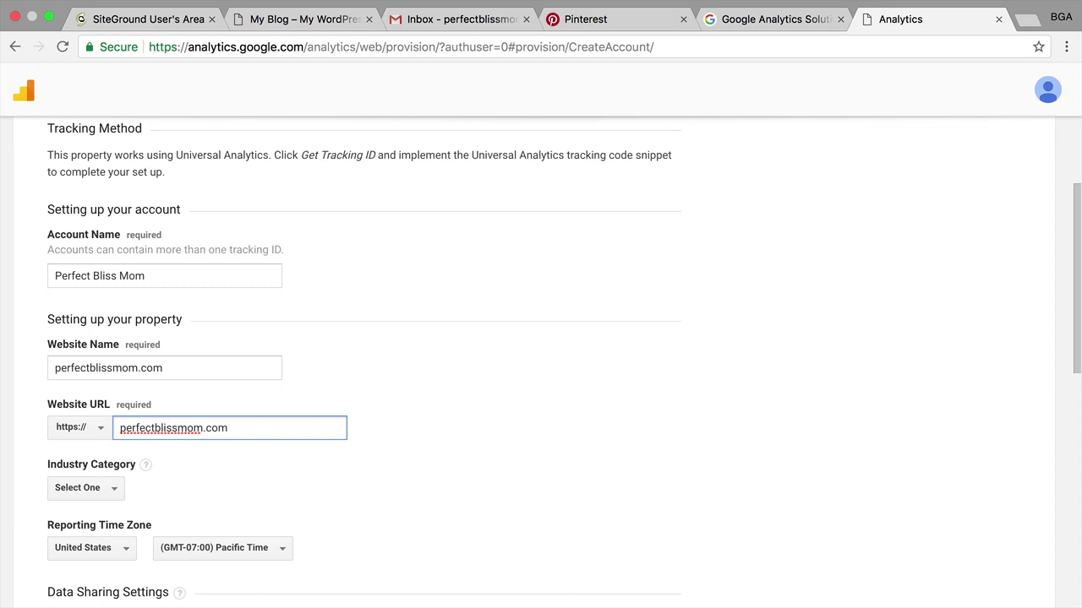
Check the live blog's address, then return to the new account form
{"action": "left_click", "coordinate": [337, 24]}
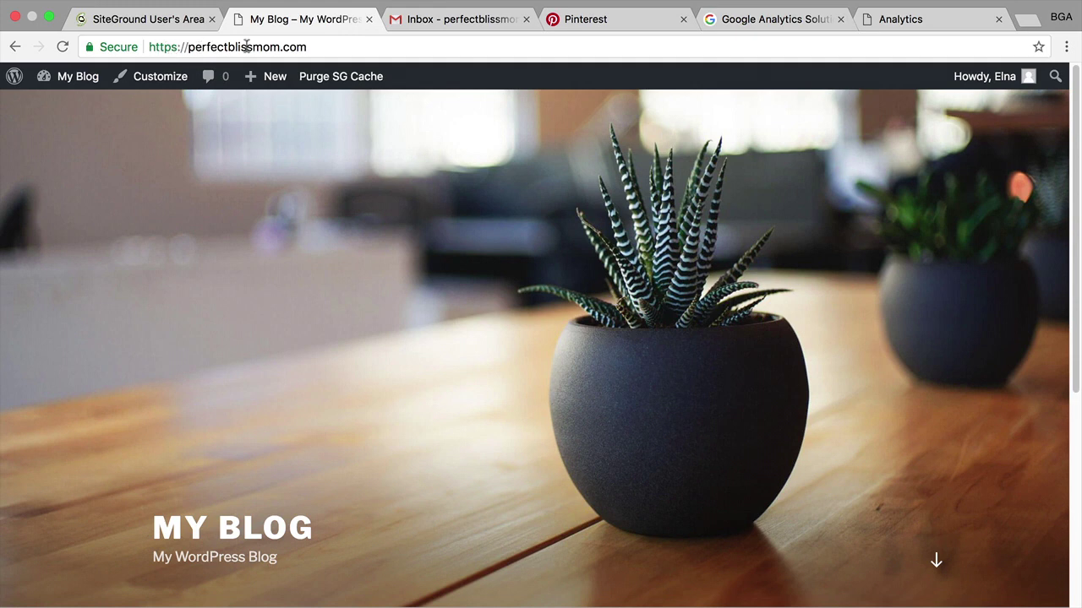
{"action": "left_click", "coordinate": [775, 23]}
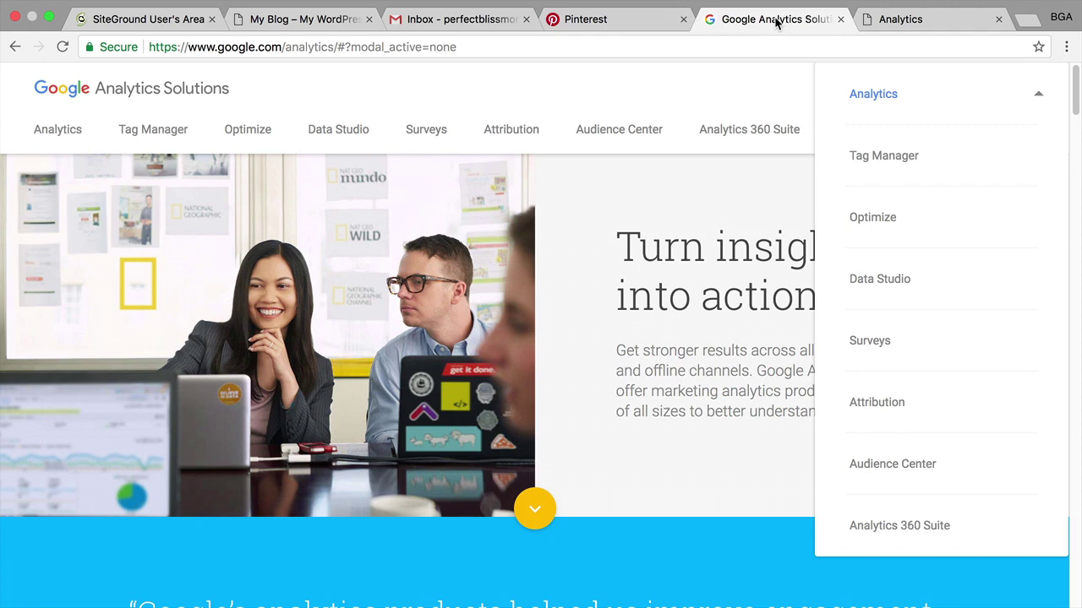
{"action": "left_click", "coordinate": [910, 25]}
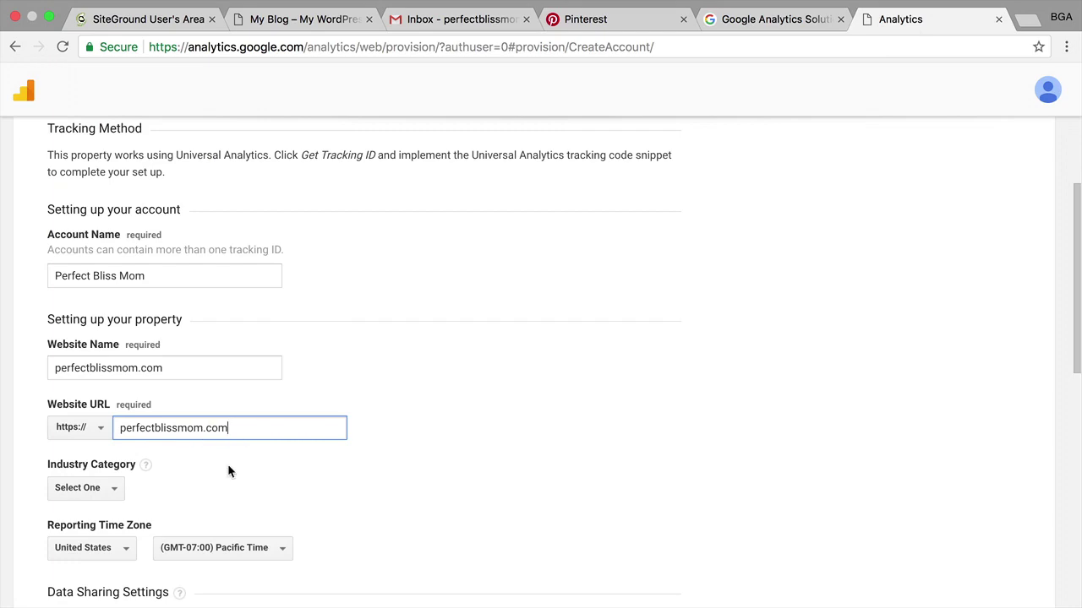
Set Industry Category to Other and leave the Data Sharing checkboxes enabled
{"action": "scroll", "coordinate": [228, 471], "scroll_direction": "down", "scroll_amount": 3}
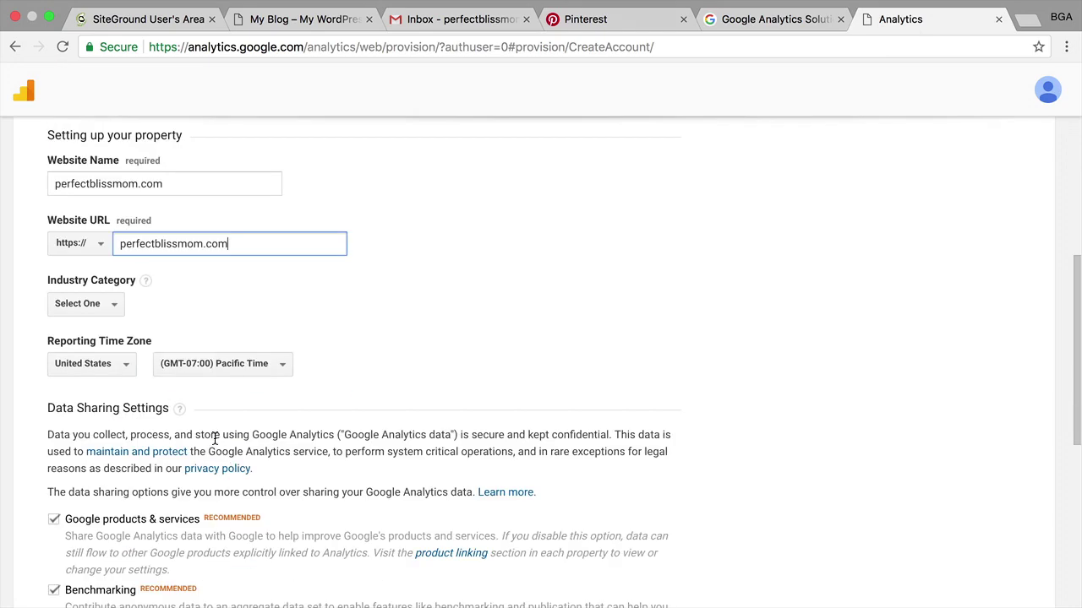
{"action": "left_click", "coordinate": [117, 306]}
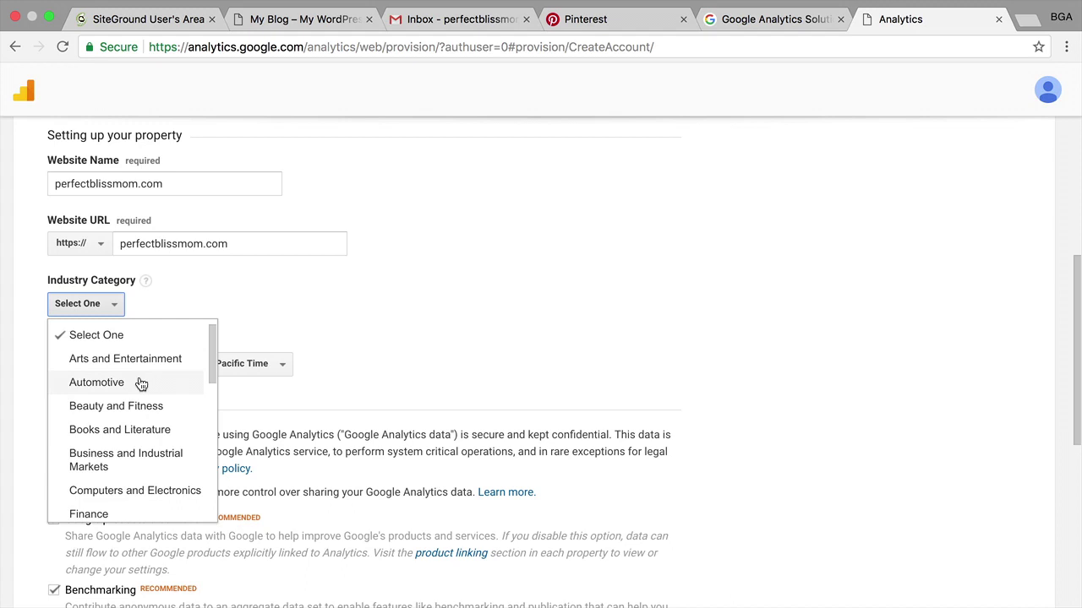
{"action": "scroll", "coordinate": [141, 385], "scroll_direction": "down", "scroll_amount": 2}
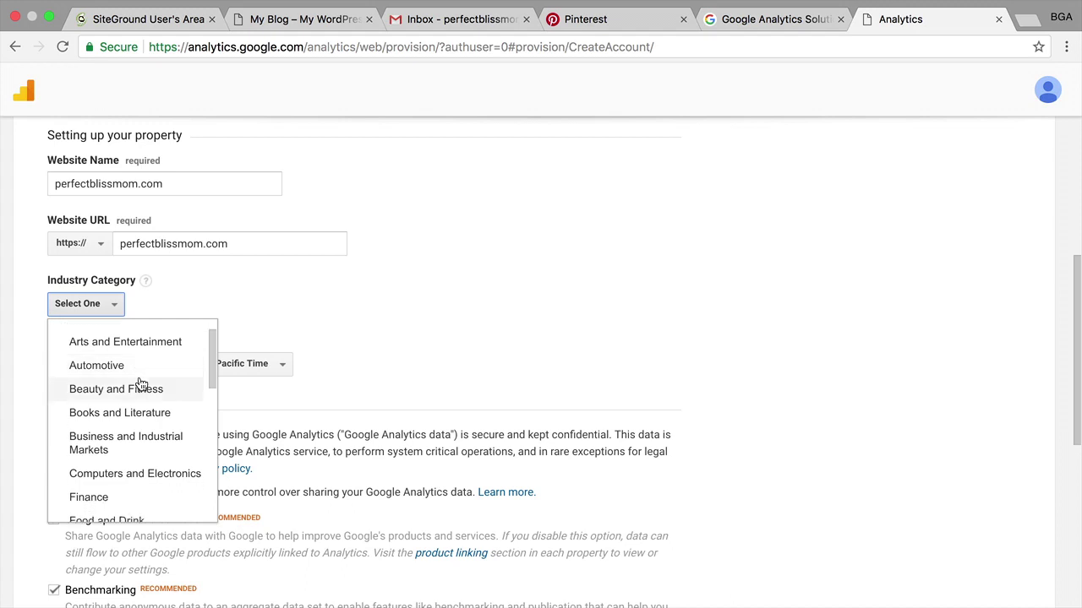
{"action": "scroll", "coordinate": [141, 385], "scroll_direction": "down", "scroll_amount": 1}
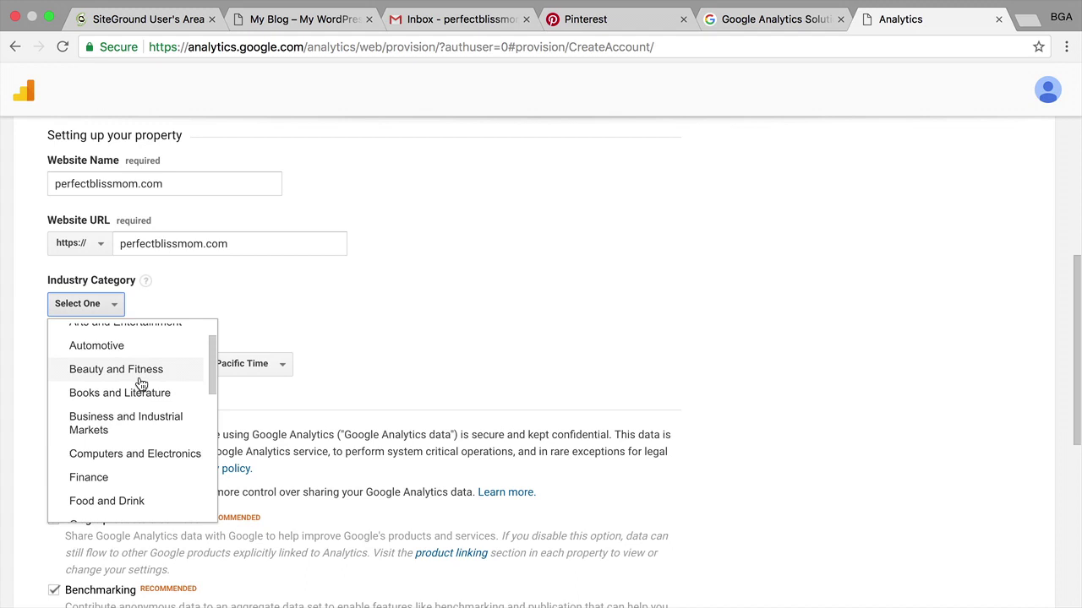
{"action": "scroll", "coordinate": [141, 384], "scroll_direction": "down", "scroll_amount": 5}
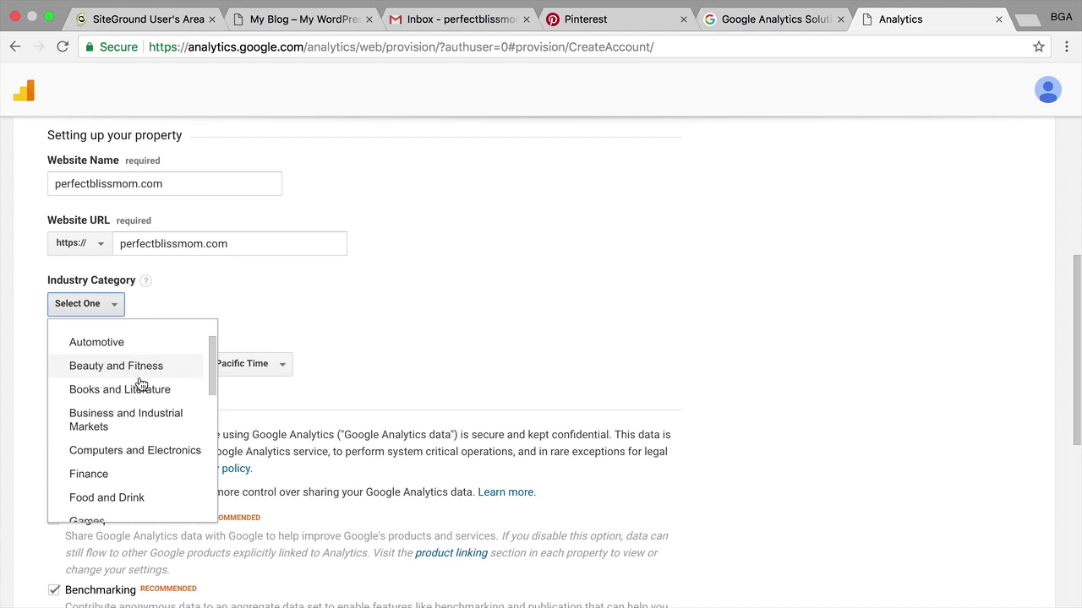
{"action": "scroll", "coordinate": [141, 385], "scroll_direction": "down", "scroll_amount": 2}
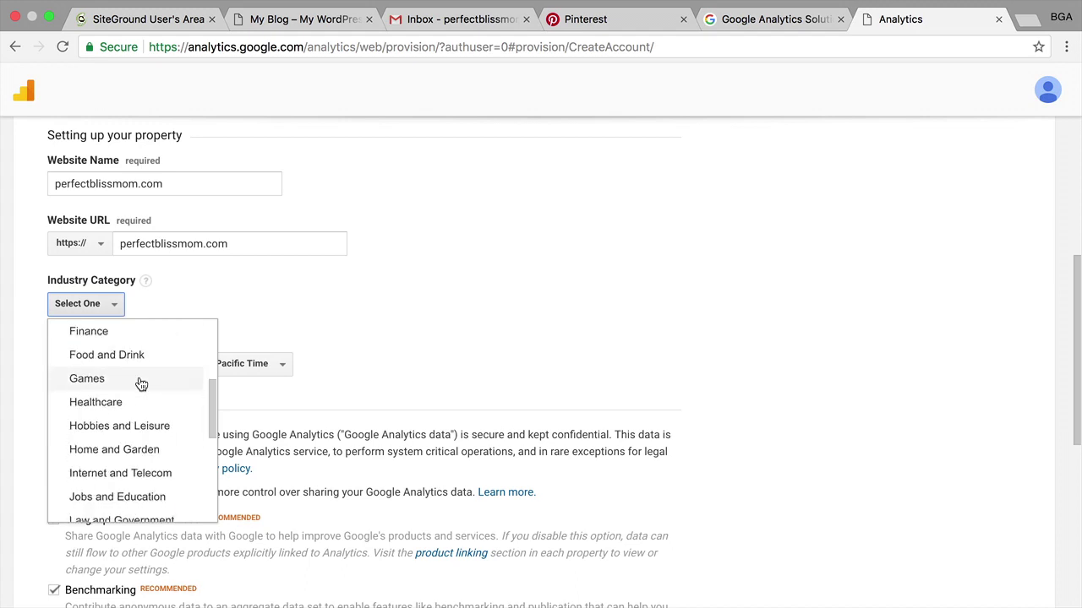
{"action": "scroll", "coordinate": [143, 419], "scroll_direction": "down", "scroll_amount": 7}
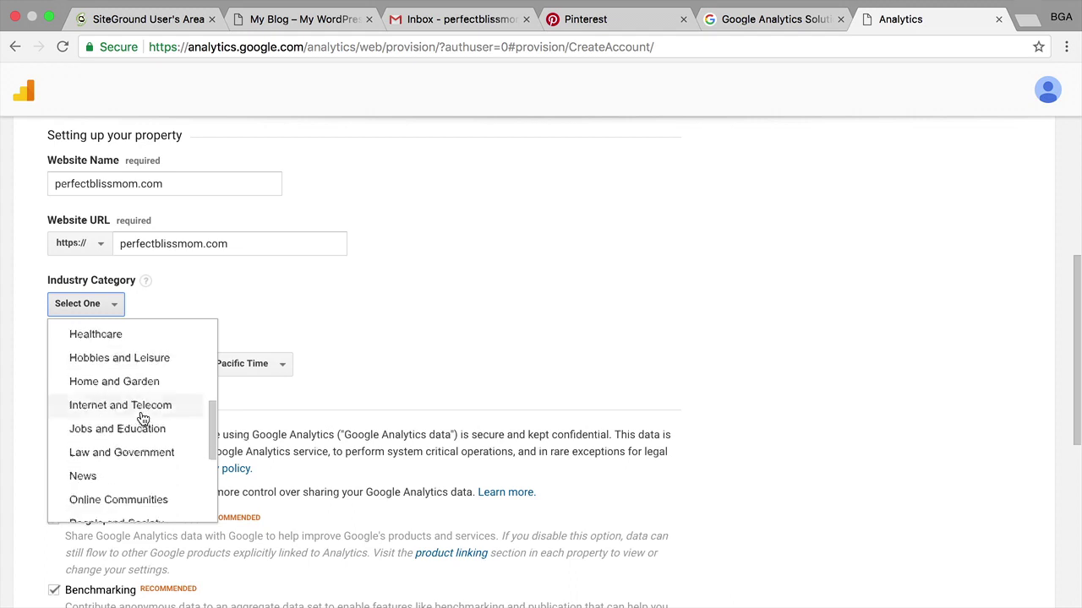
{"action": "scroll", "coordinate": [141, 418], "scroll_direction": "down", "scroll_amount": 4}
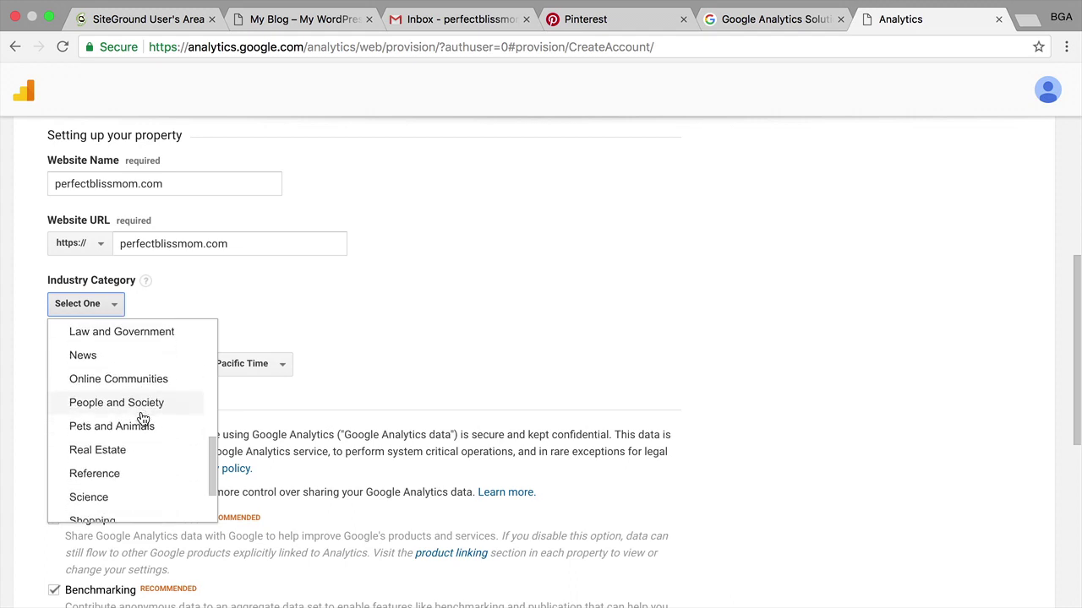
{"action": "left_click", "coordinate": [116, 507]}
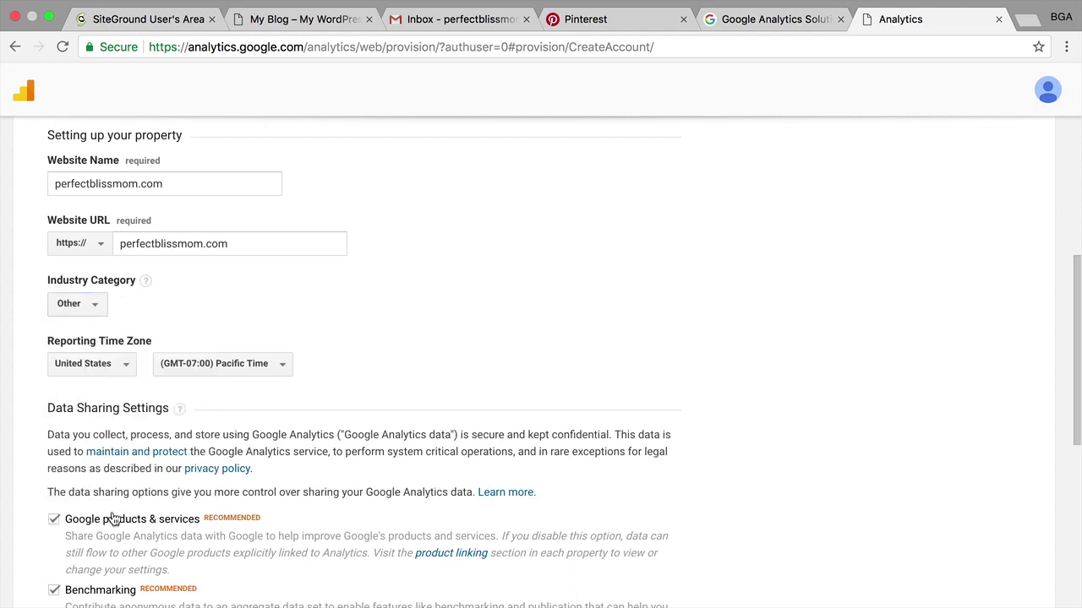
{"action": "scroll", "coordinate": [374, 360], "scroll_direction": "down", "scroll_amount": 2}
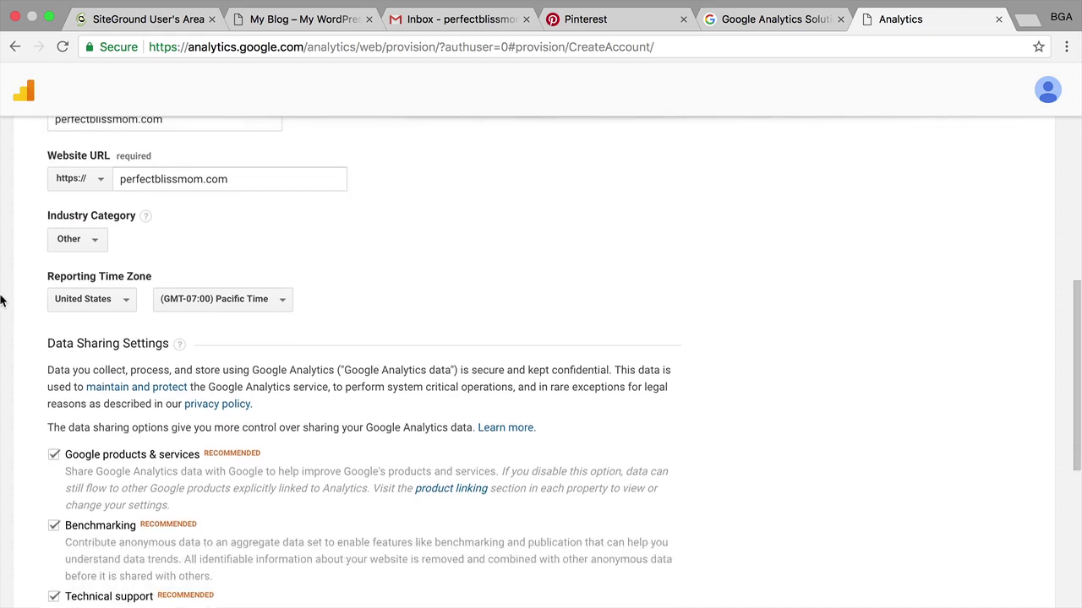
{"action": "scroll", "coordinate": [255, 343], "scroll_direction": "down", "scroll_amount": 4}
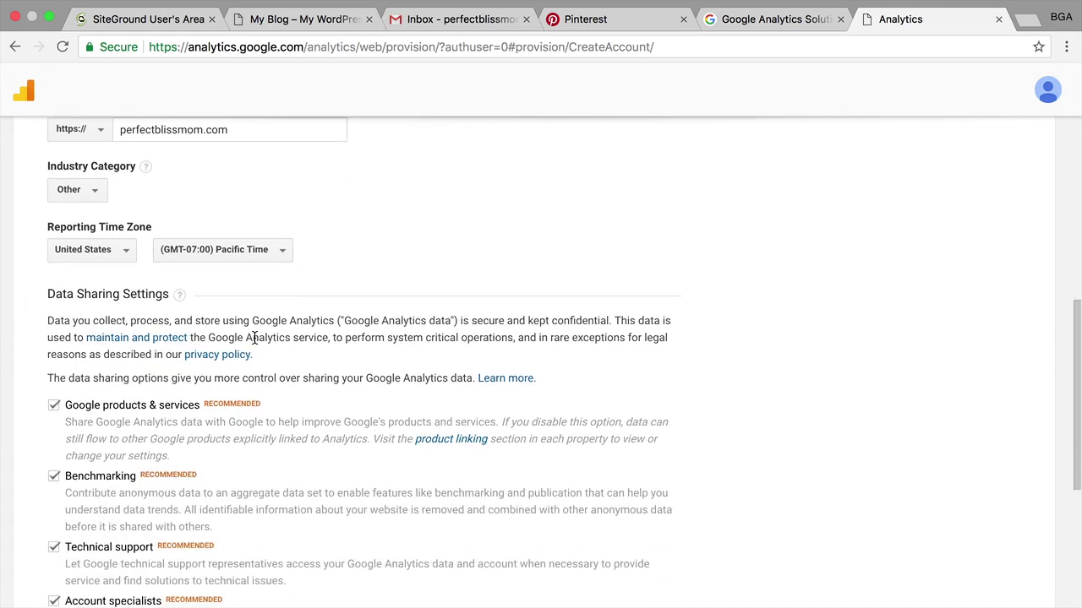
{"action": "scroll", "coordinate": [255, 338], "scroll_direction": "down", "scroll_amount": 4}
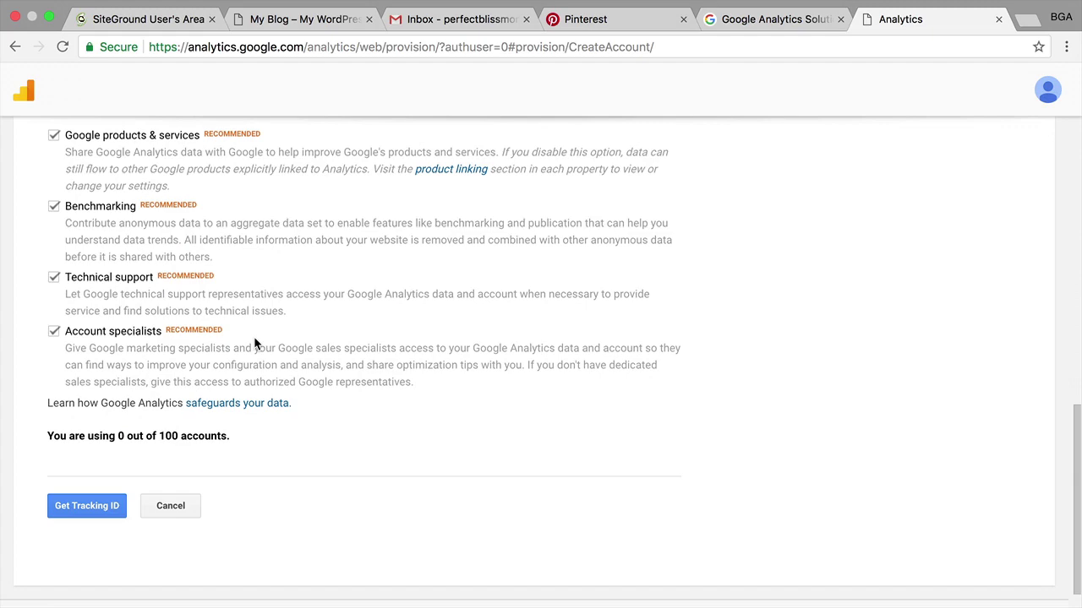
Request the tracking ID and accept the Google Analytics Terms of Service
{"action": "left_click", "coordinate": [89, 507]}
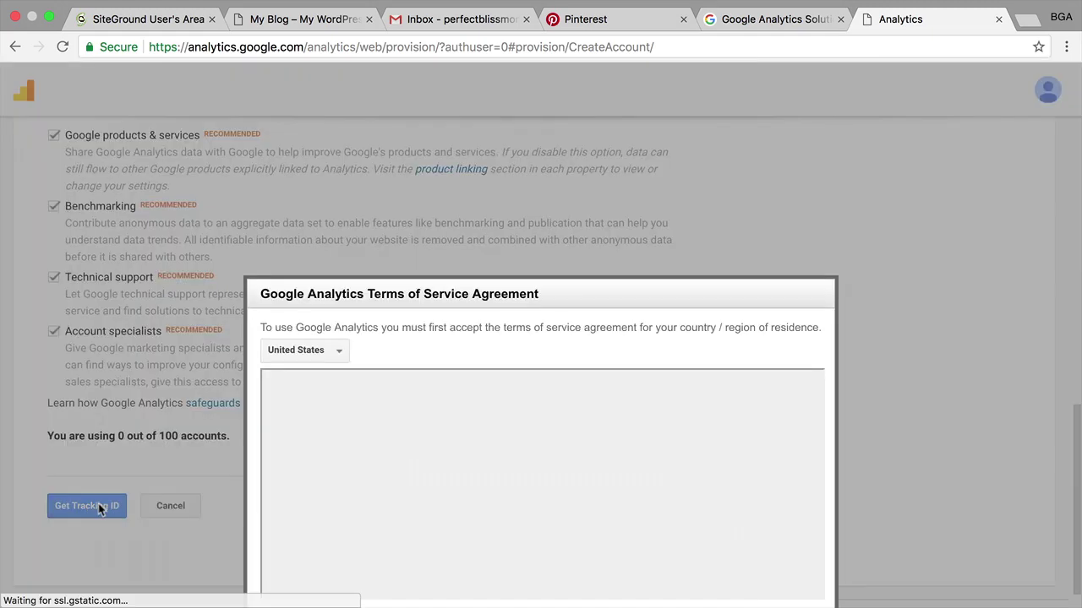
{"action": "left_click_drag", "start_coordinate": [600, 230], "coordinate": [594, 113]}
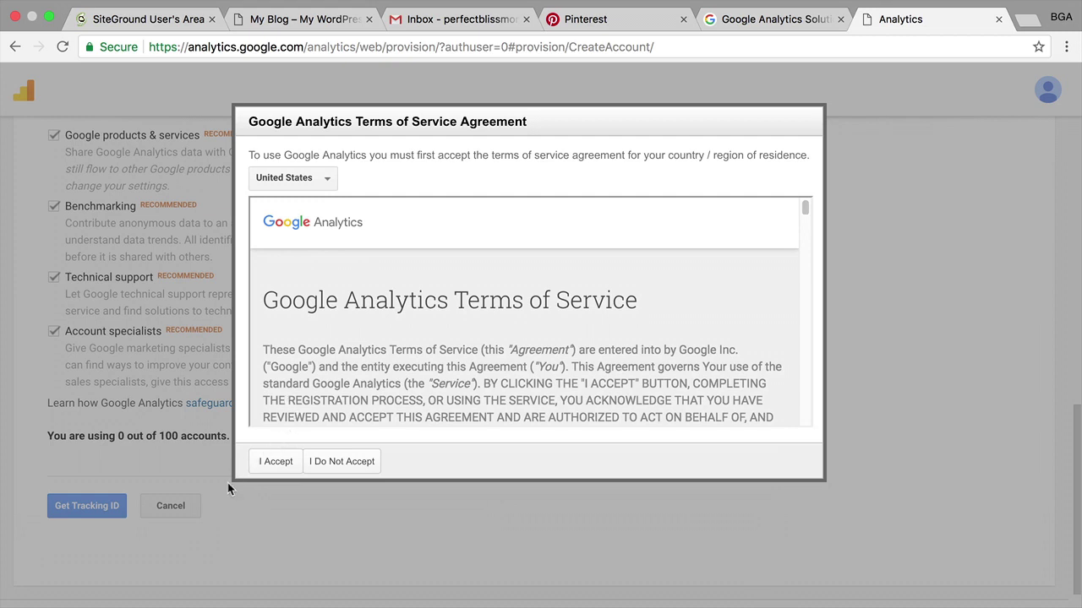
{"action": "left_click", "coordinate": [277, 463]}
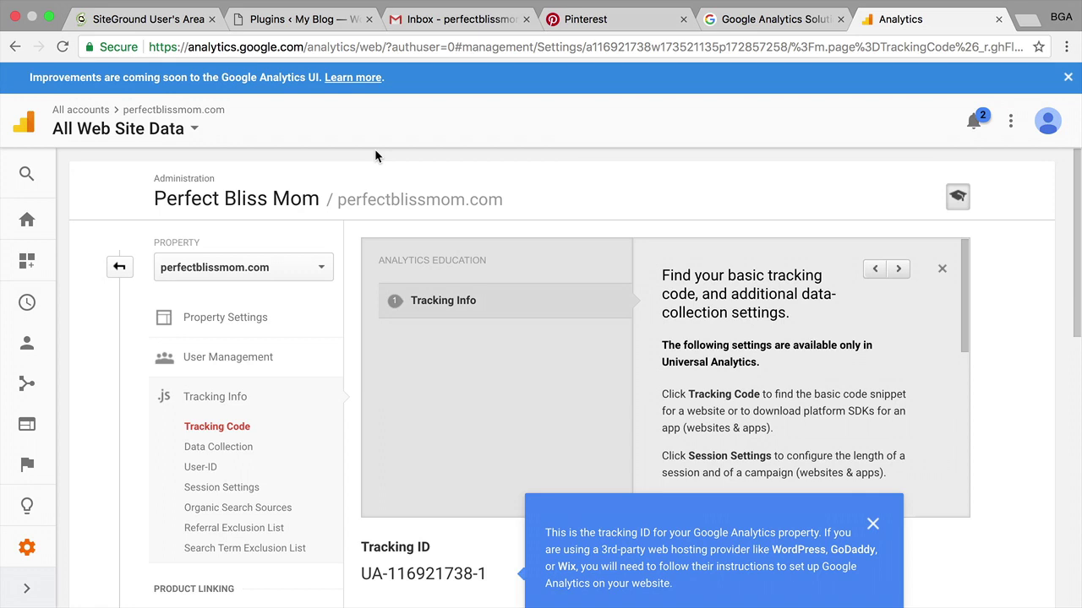
Search the plugin directory for 'google analytic', then install and activate GADWP
{"action": "left_click", "coordinate": [294, 19]}
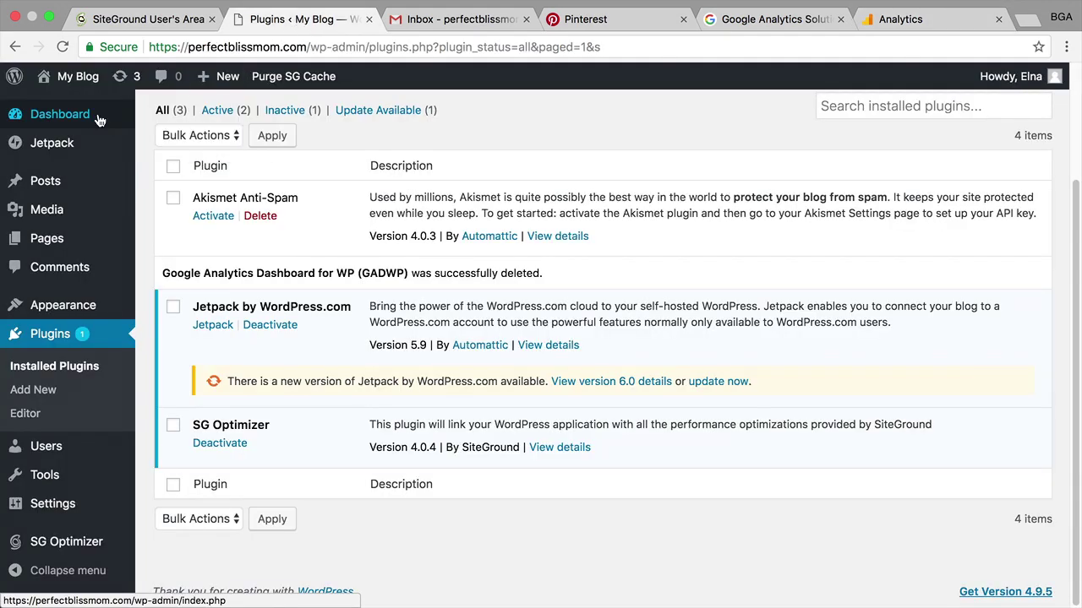
{"action": "mouse_move", "coordinate": [87, 118]}
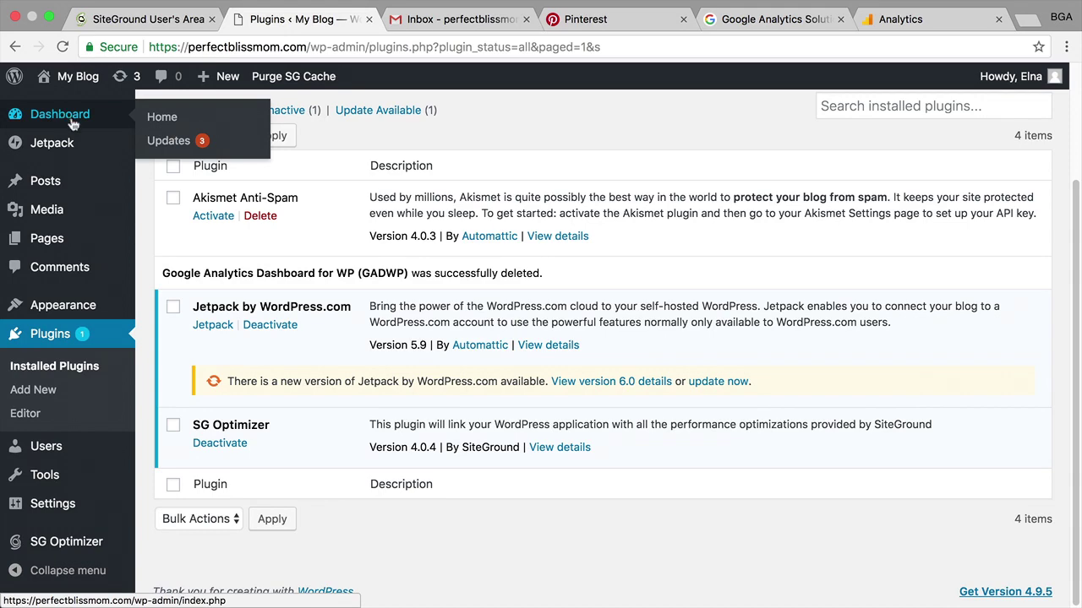
{"action": "left_click", "coordinate": [40, 340]}
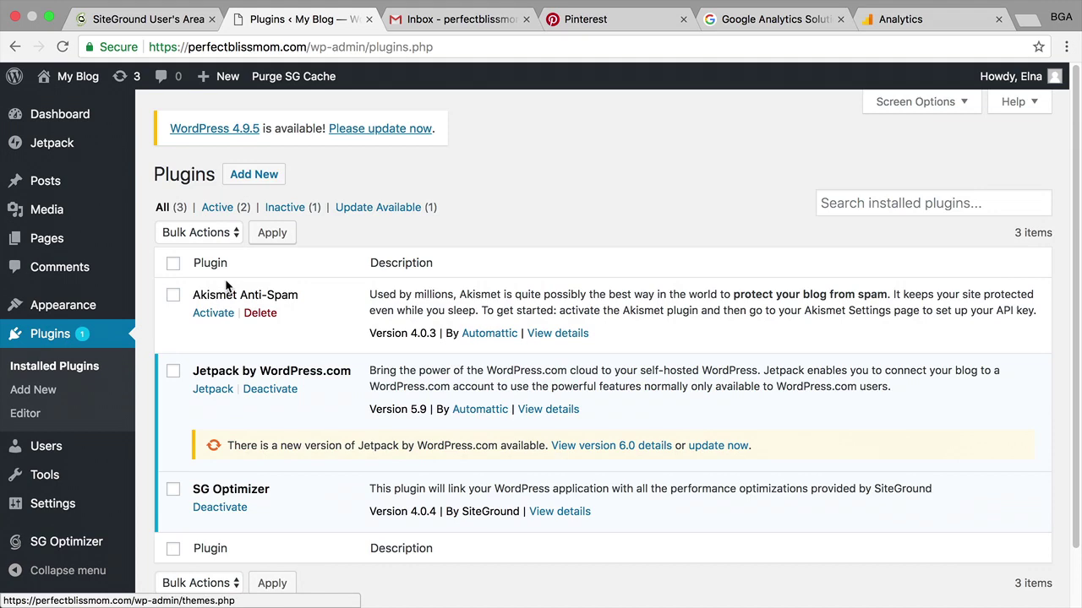
{"action": "left_click", "coordinate": [254, 176]}
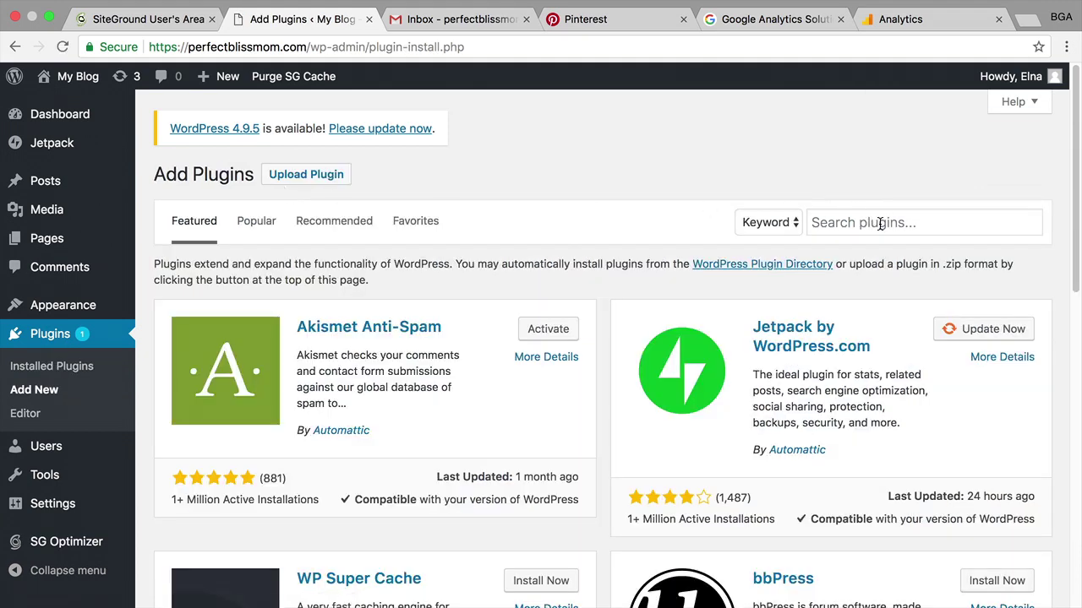
{"action": "left_click", "coordinate": [879, 223]}
{"action": "type", "text": "g"}
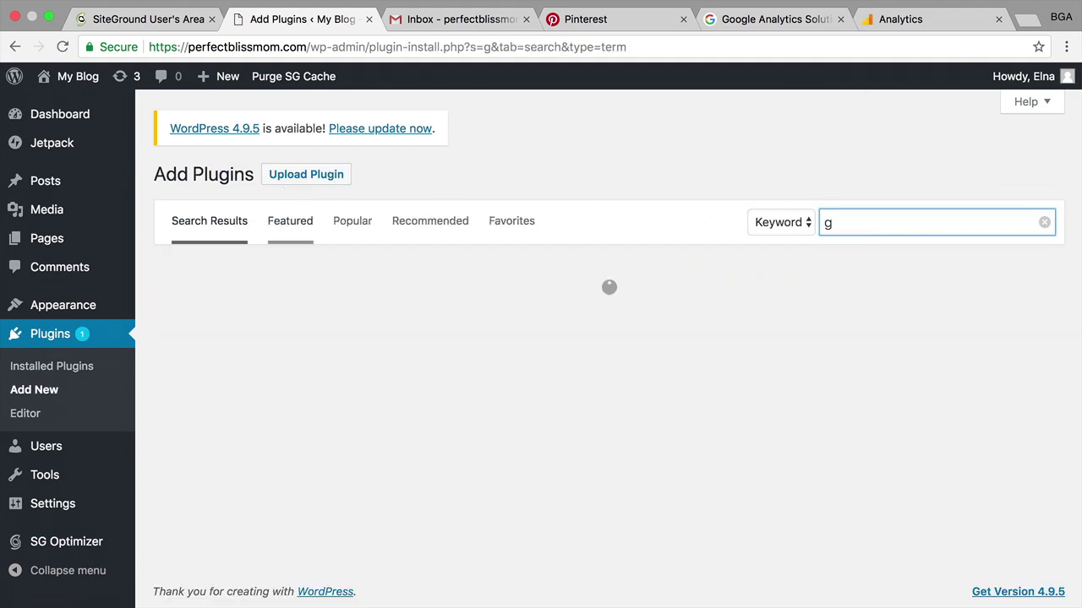
{"action": "type", "text": "oogl"}
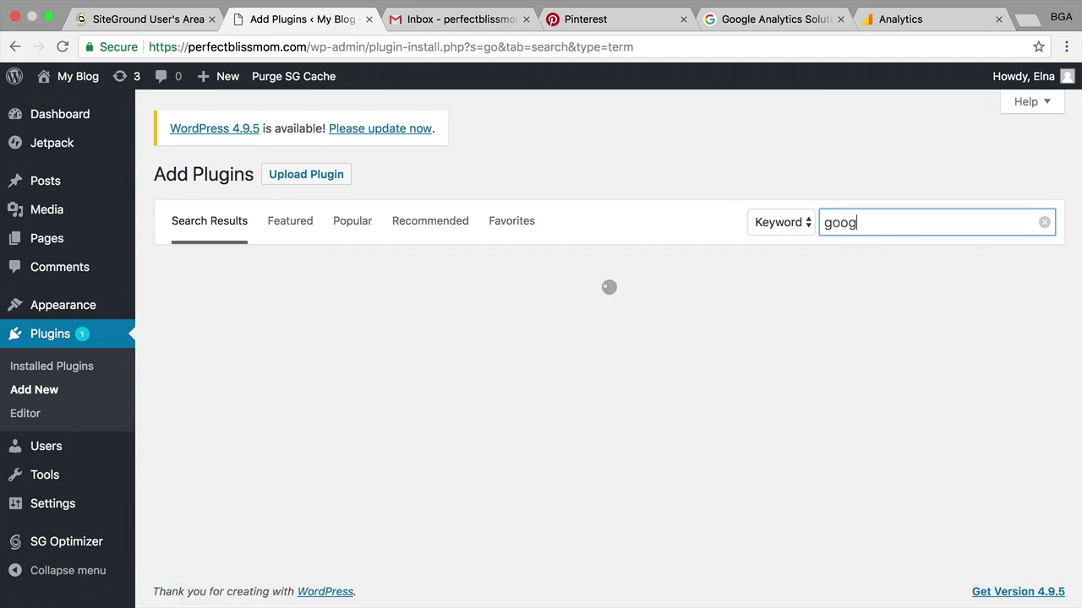
{"action": "type", "text": "alt"}
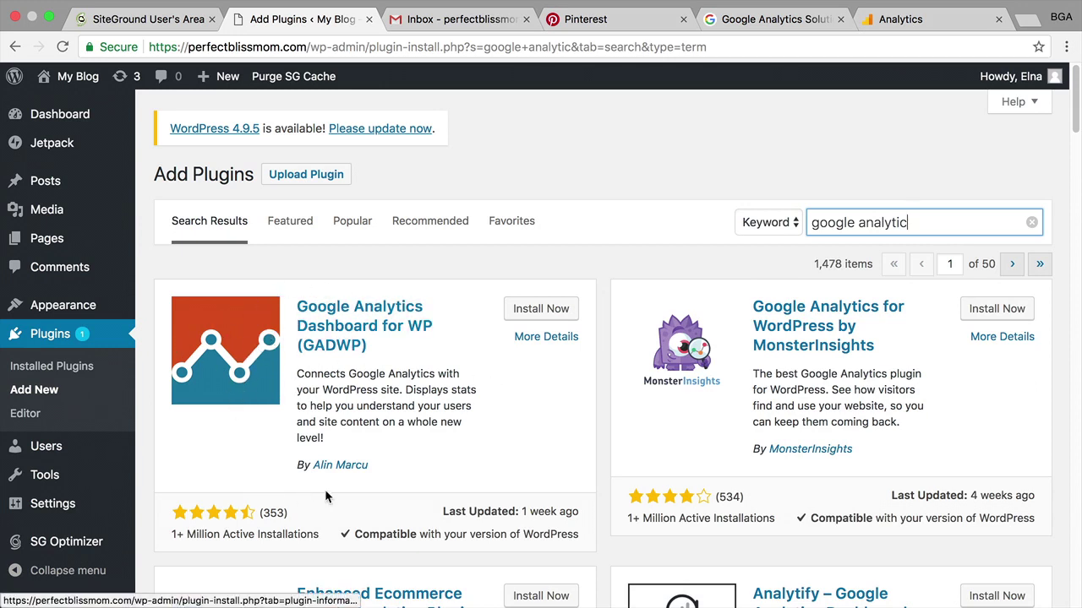
{"action": "left_click", "coordinate": [554, 309]}
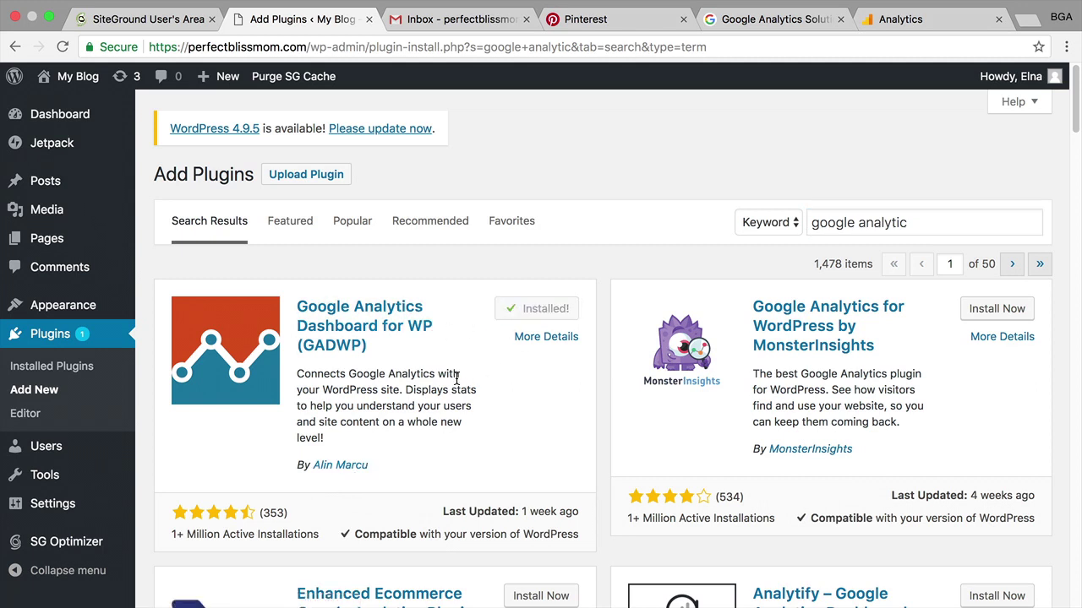
{"action": "left_click", "coordinate": [541, 319]}
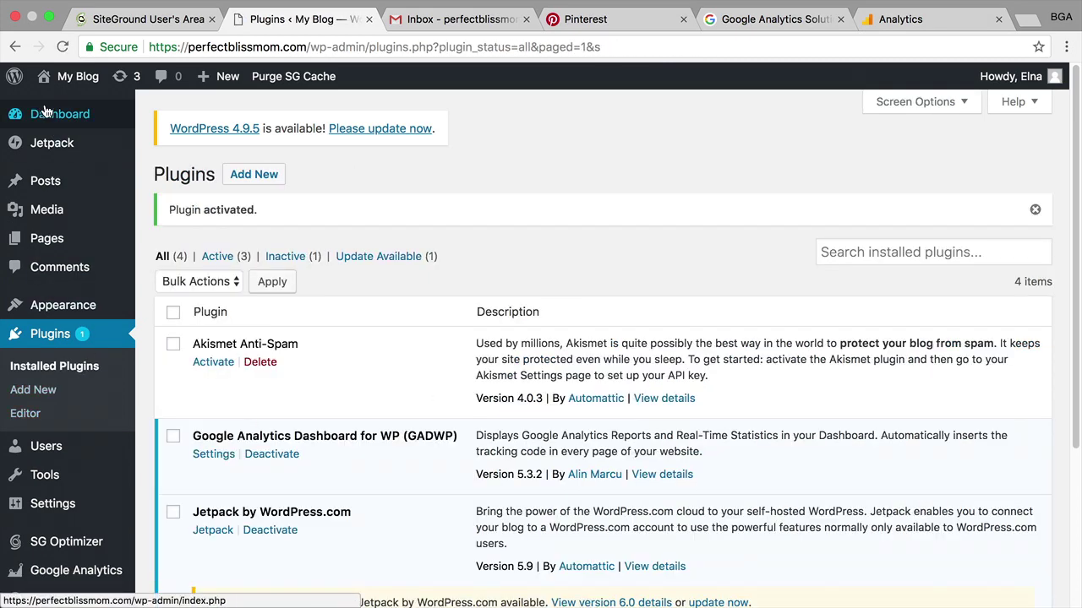
Open the GADWP General Settings and start Authorize Plugin to reach Google's consent page
{"action": "scroll", "coordinate": [85, 373], "scroll_direction": "down", "scroll_amount": 1}
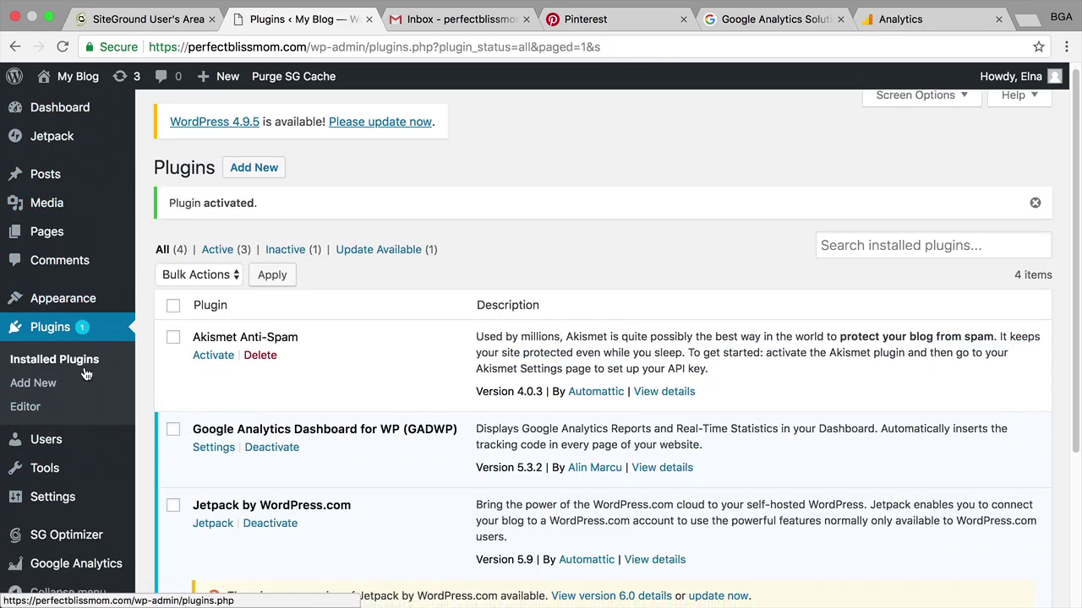
{"action": "scroll", "coordinate": [85, 372], "scroll_direction": "down", "scroll_amount": 5}
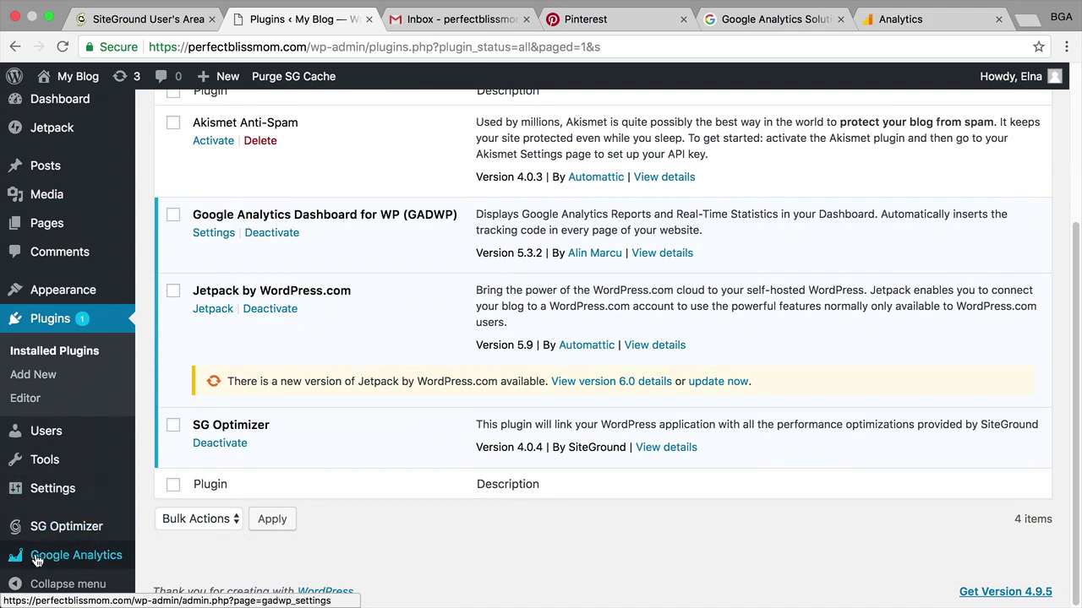
{"action": "mouse_move", "coordinate": [91, 558]}
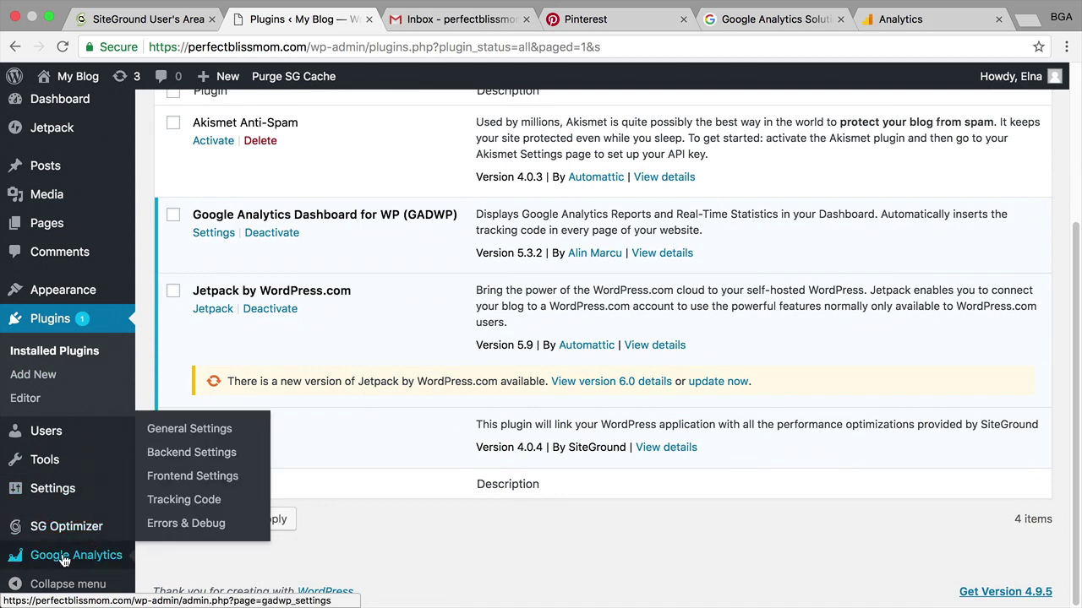
{"action": "left_click", "coordinate": [64, 557]}
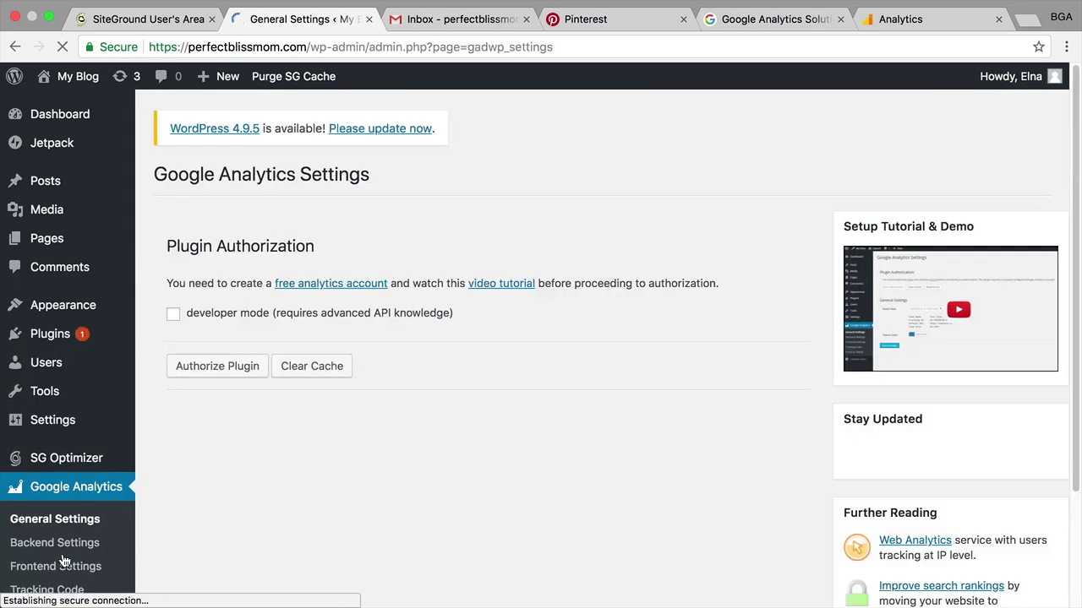
{"action": "left_click", "coordinate": [204, 369]}
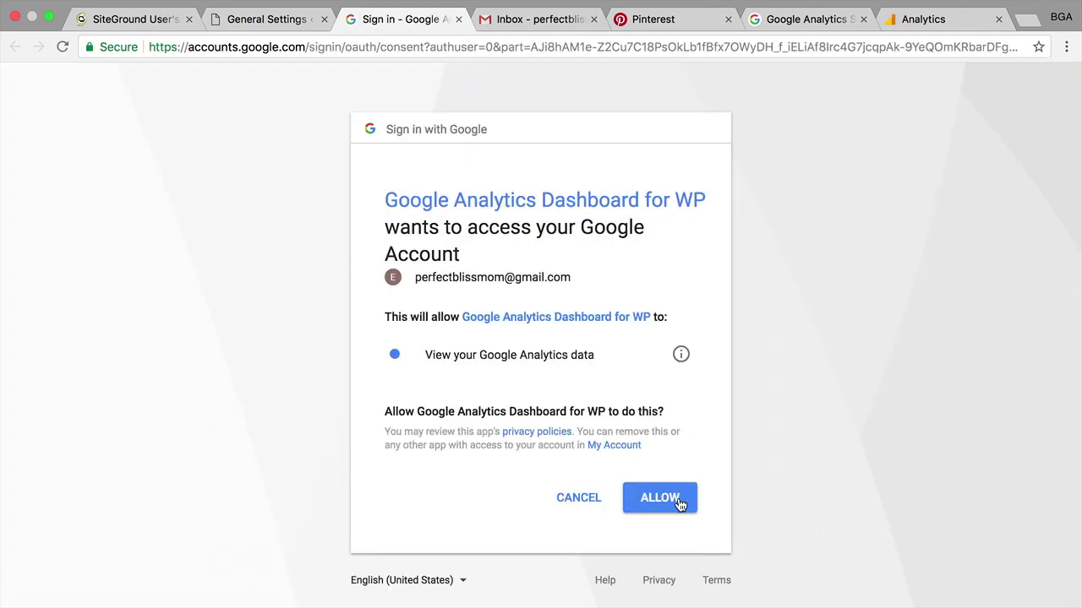
Allow GADWP to view Analytics data and copy the returned one-time access code
{"action": "left_click", "coordinate": [679, 502]}
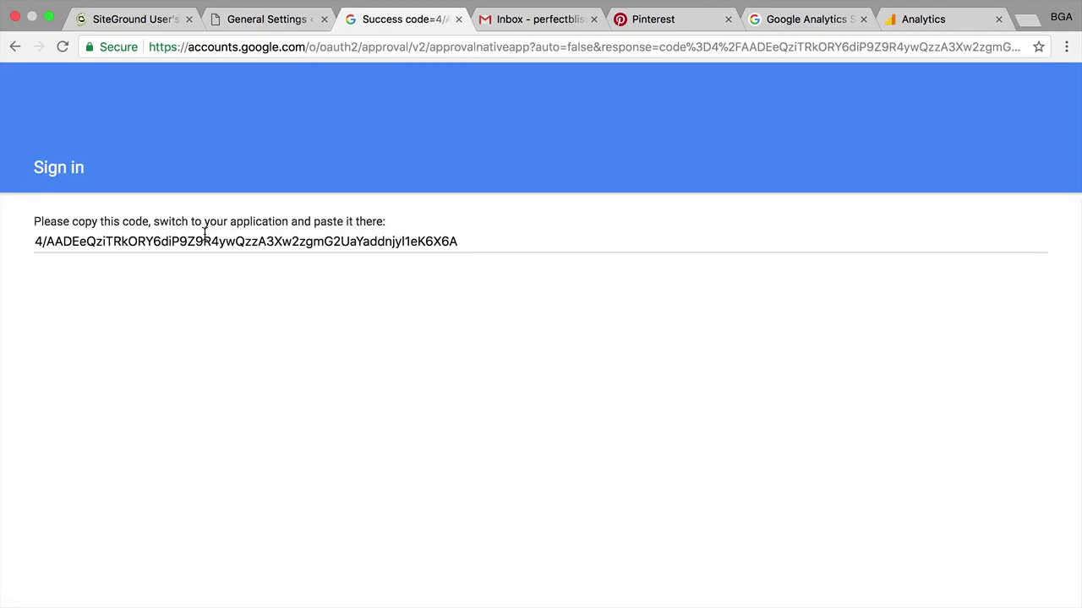
{"action": "left_click", "coordinate": [204, 239]}
{"action": "right_click", "coordinate": [203, 239]}
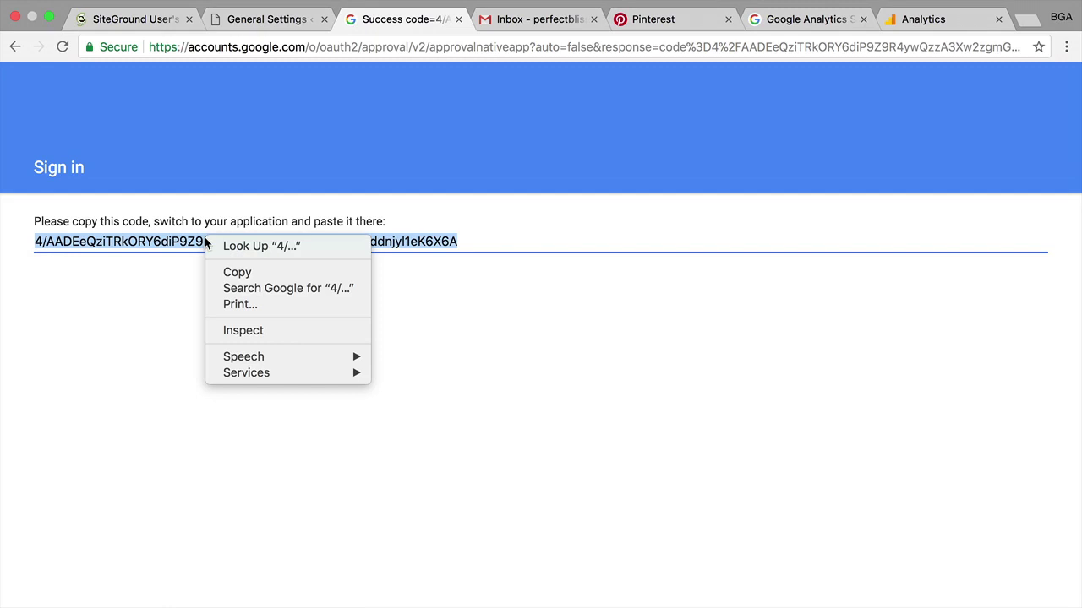
{"action": "left_click", "coordinate": [242, 274]}
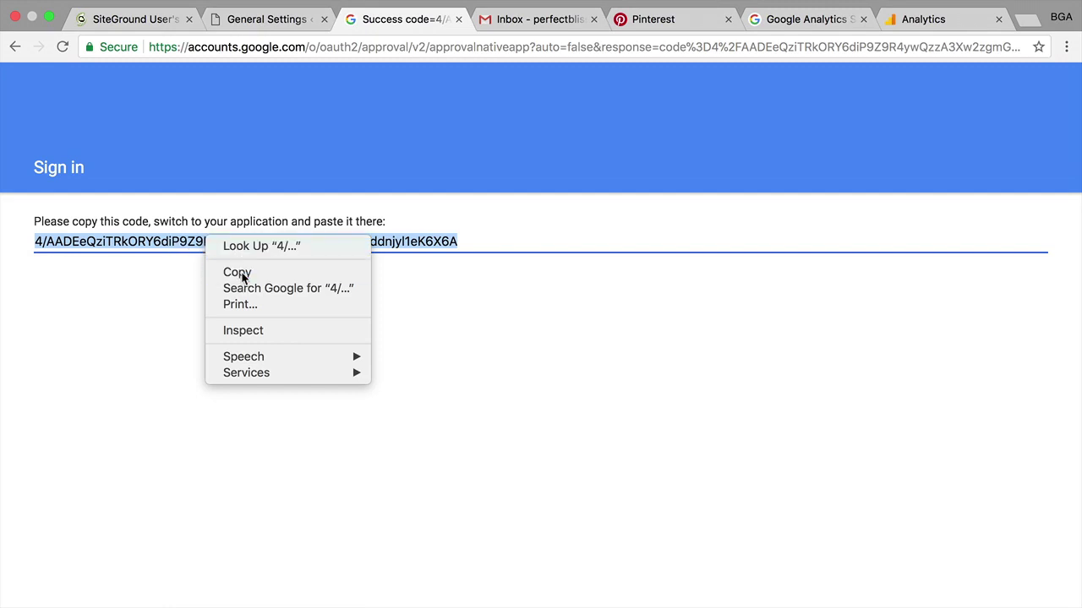
Paste the access code into GADWP's Access Code field, save it, and view My Blog
{"action": "left_click", "coordinate": [245, 20]}
{"action": "left_click", "coordinate": [331, 298]}
{"action": "right_click", "coordinate": [331, 298]}
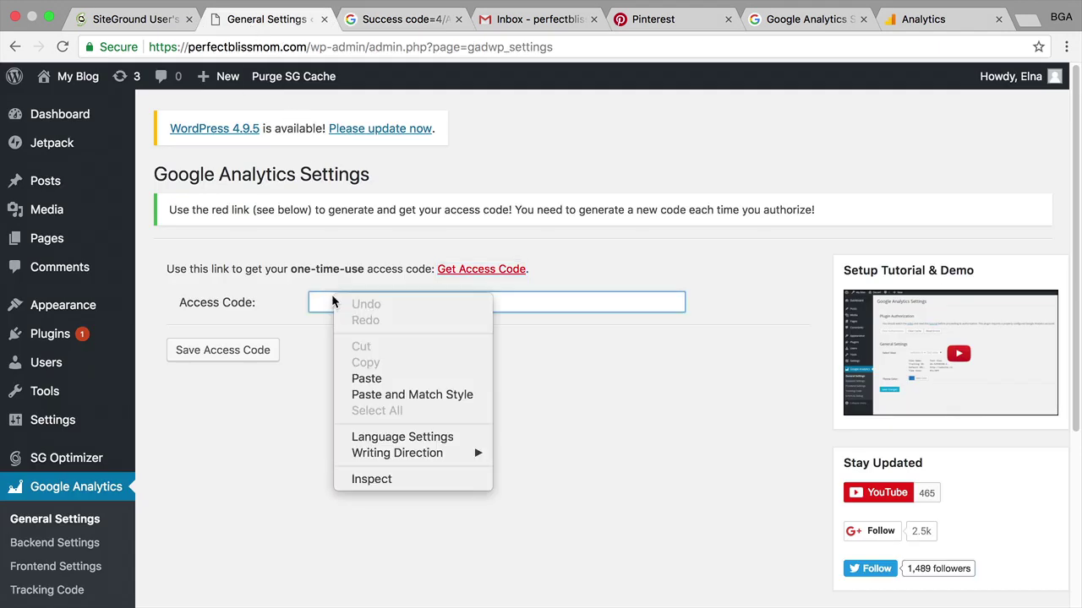
{"action": "left_click", "coordinate": [375, 387]}
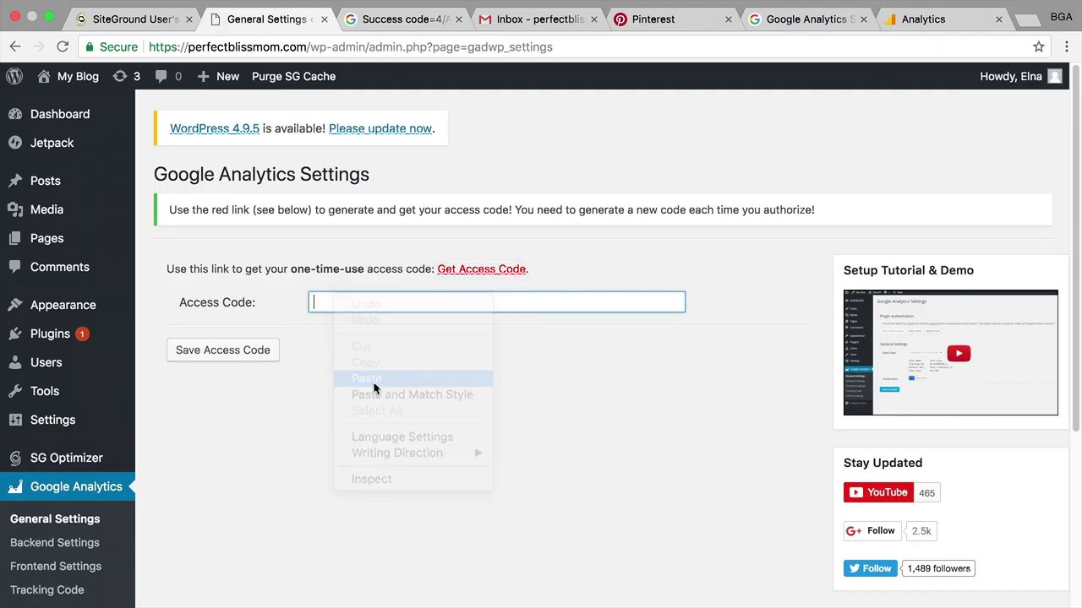
{"action": "left_click", "coordinate": [230, 355]}
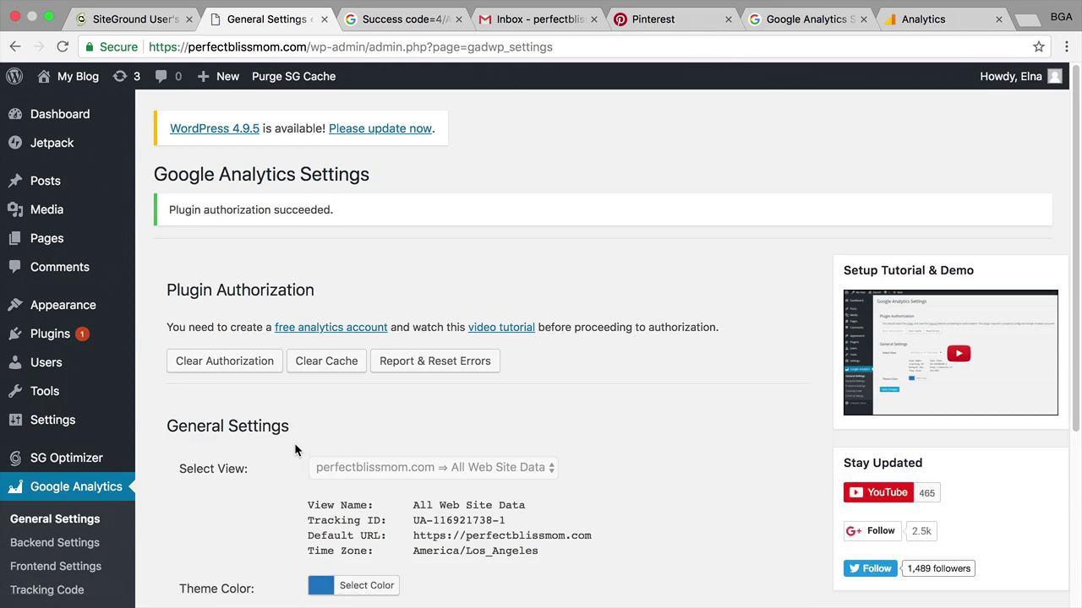
{"action": "left_click", "coordinate": [76, 80]}
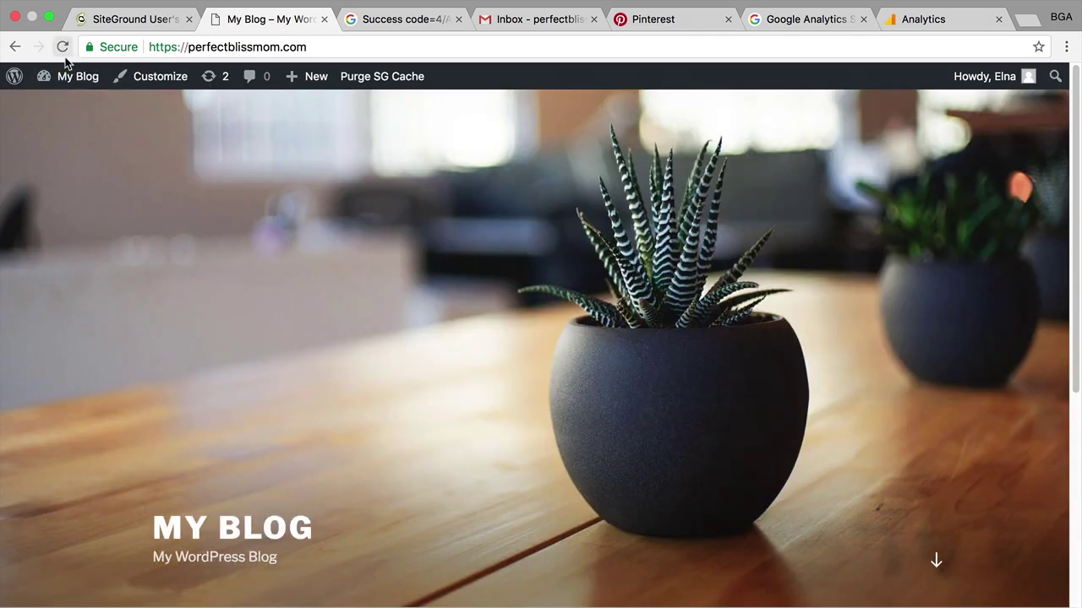
Review the Google Analytics Dashboard widget, then browse the Posts and empty Pages lists
{"action": "left_click", "coordinate": [71, 108]}
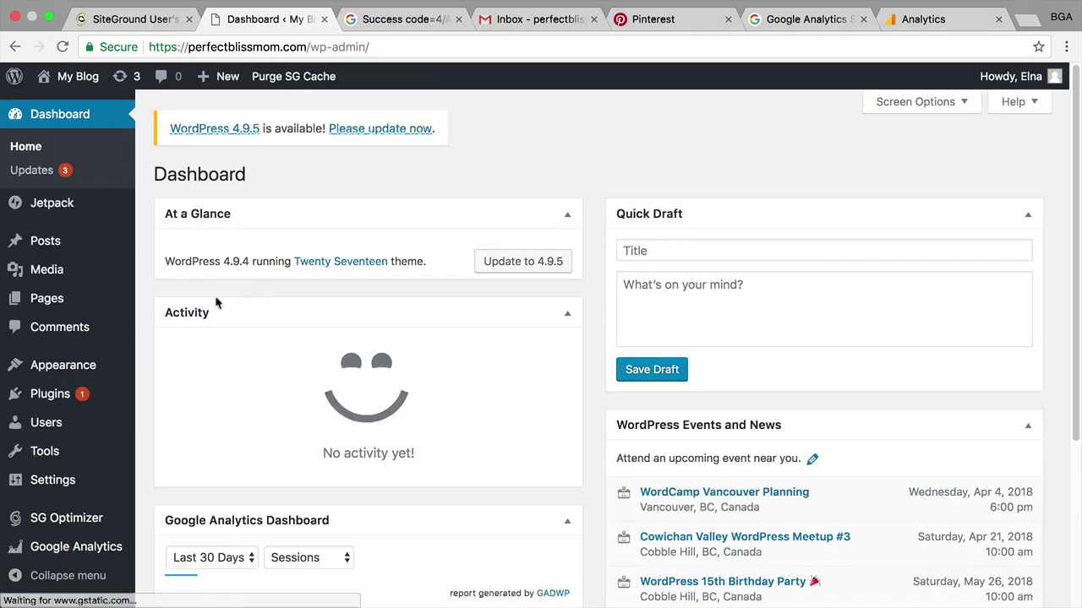
{"action": "scroll", "coordinate": [146, 334], "scroll_direction": "down", "scroll_amount": 5}
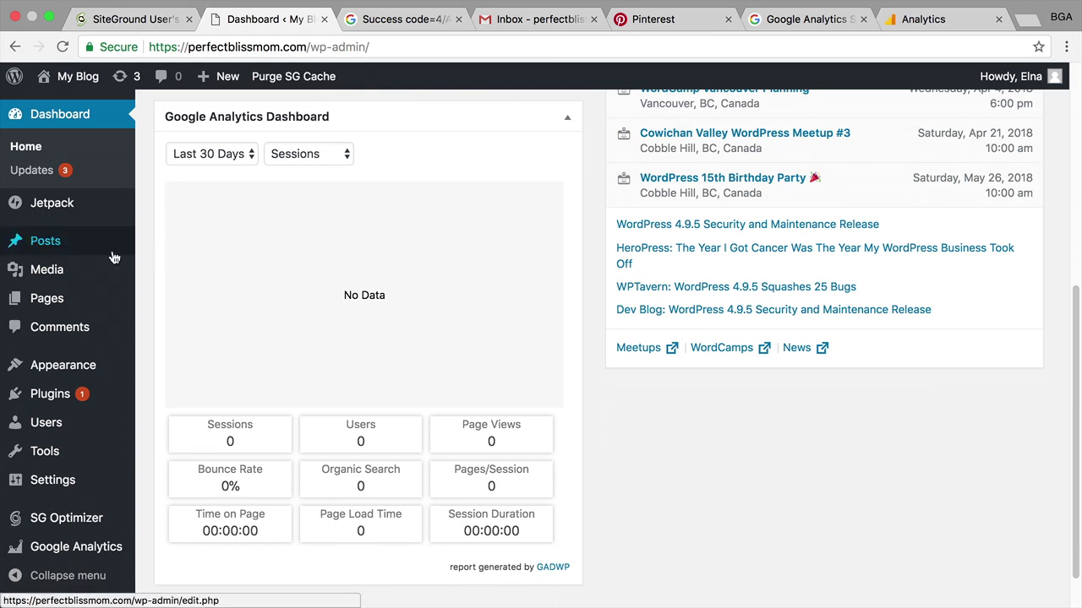
{"action": "left_click", "coordinate": [41, 244]}
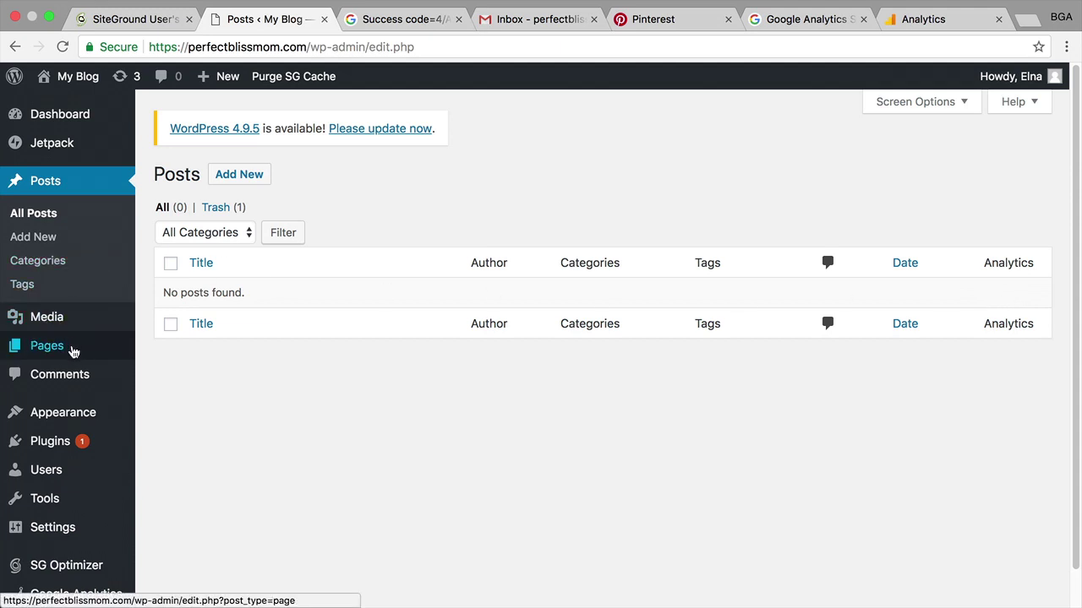
{"action": "left_click", "coordinate": [72, 348]}
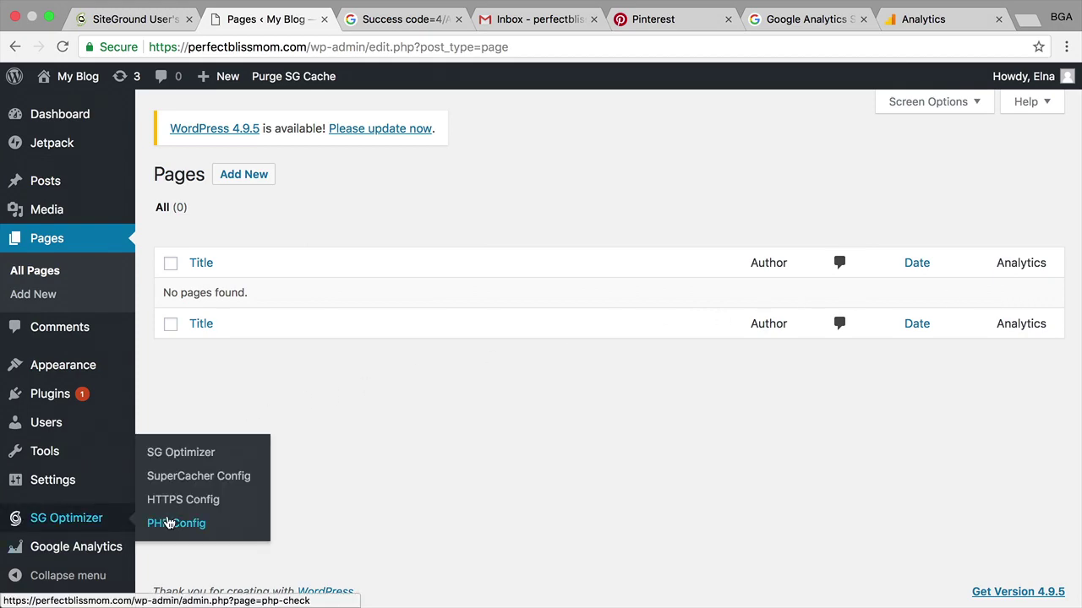
Scroll through the GADWP General Settings showing All Web Site Data, then go to Backend Settings
{"action": "left_click", "coordinate": [115, 558]}
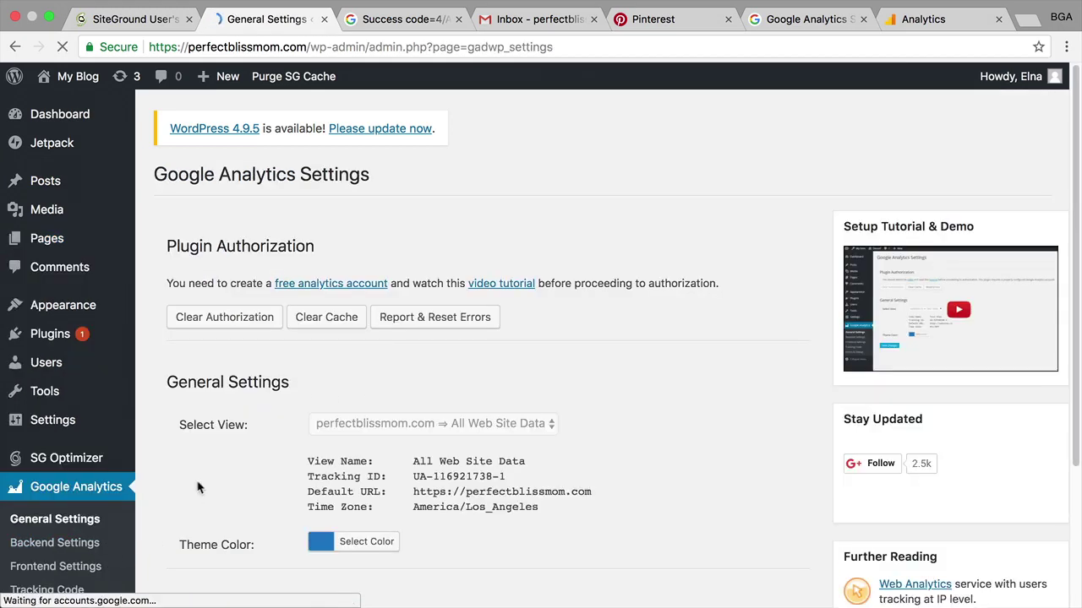
{"action": "scroll", "coordinate": [201, 407], "scroll_direction": "down", "scroll_amount": 3}
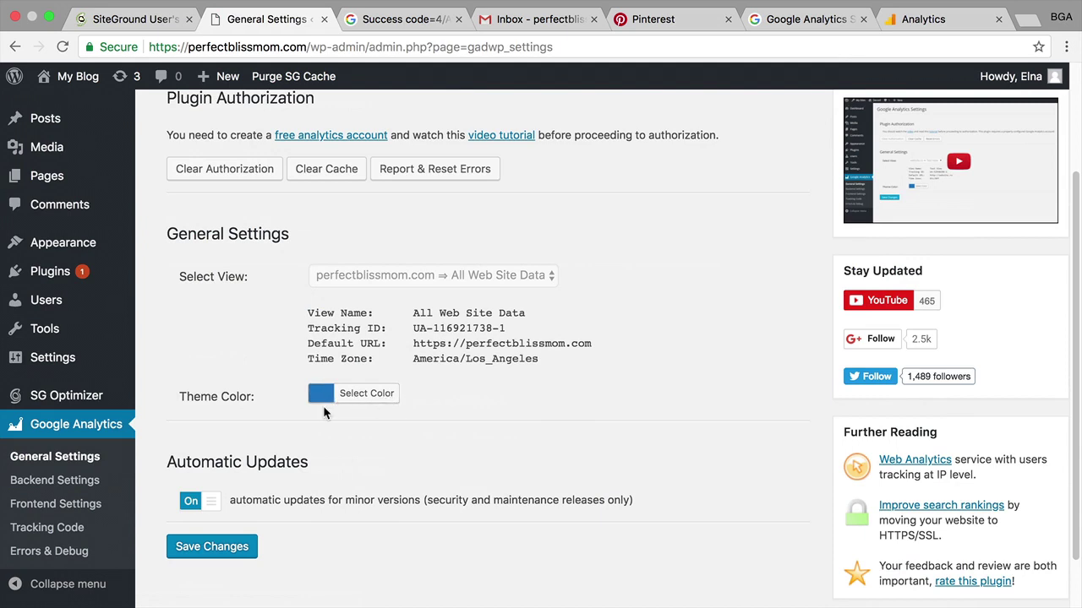
{"action": "scroll", "coordinate": [214, 343], "scroll_direction": "down", "scroll_amount": 2}
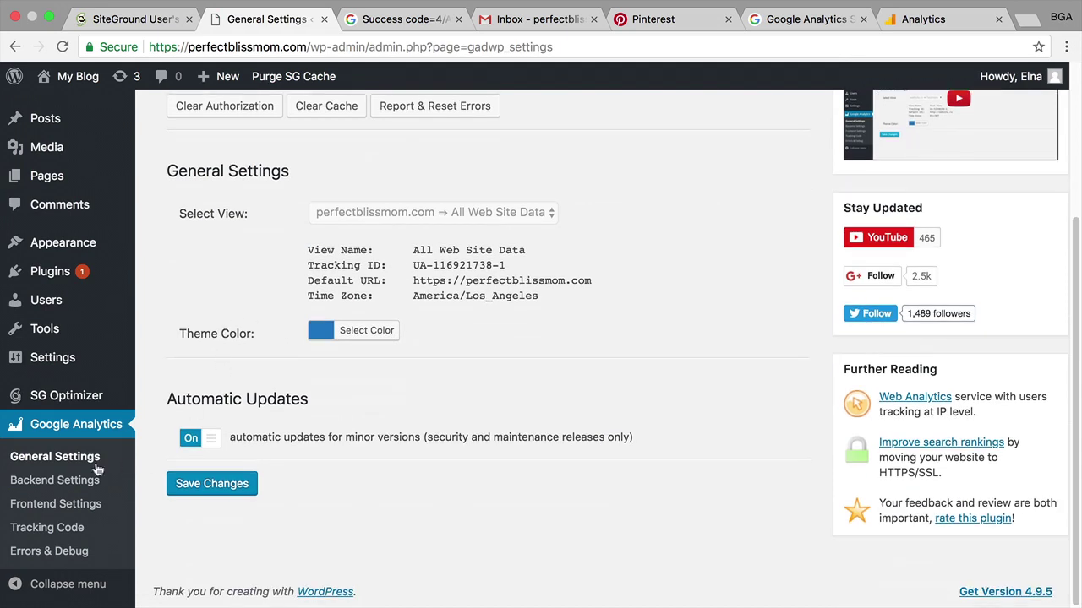
{"action": "left_click", "coordinate": [53, 480]}
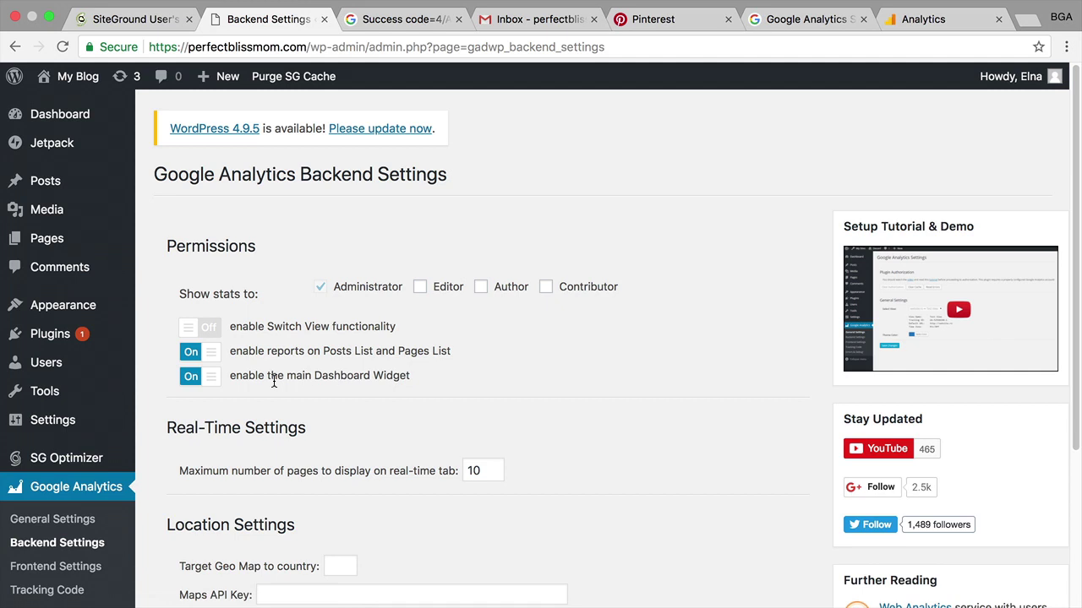
Review the GADWP plugin's backend settings and then its frontend settings
{"action": "mouse_move", "coordinate": [69, 116]}
{"action": "scroll", "coordinate": [175, 377], "scroll_direction": "down", "scroll_amount": 5}
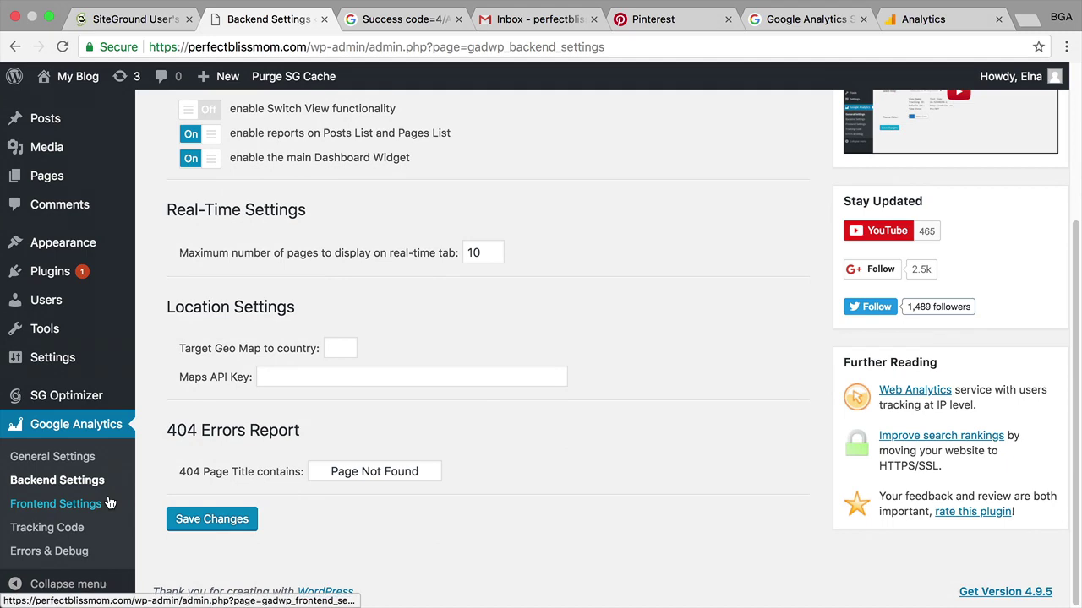
{"action": "left_click", "coordinate": [74, 506]}
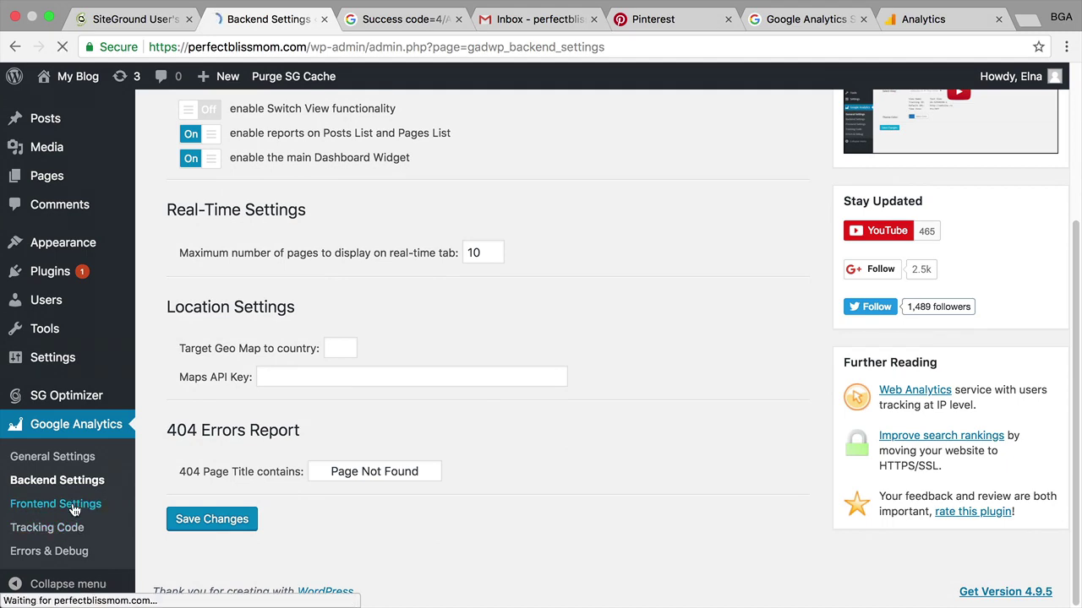
{"action": "scroll", "coordinate": [212, 474], "scroll_direction": "down", "scroll_amount": 1}
{"action": "scroll", "coordinate": [210, 469], "scroll_direction": "down", "scroll_amount": 4}
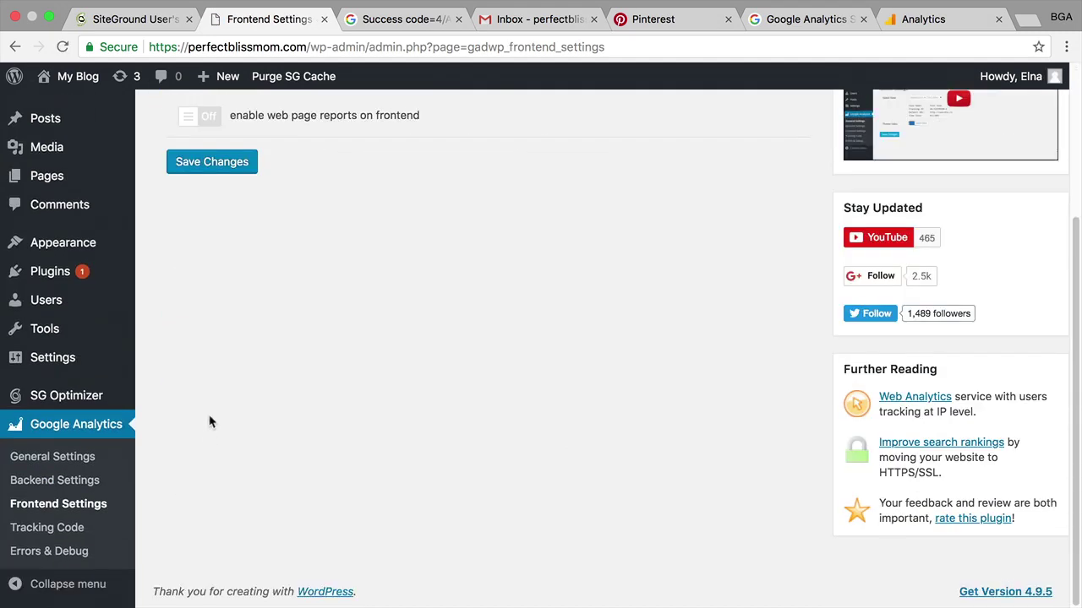
On the Tracking Code page, keep Analytics as the tracking type, with code placed in HTML Head
{"action": "left_click", "coordinate": [63, 528]}
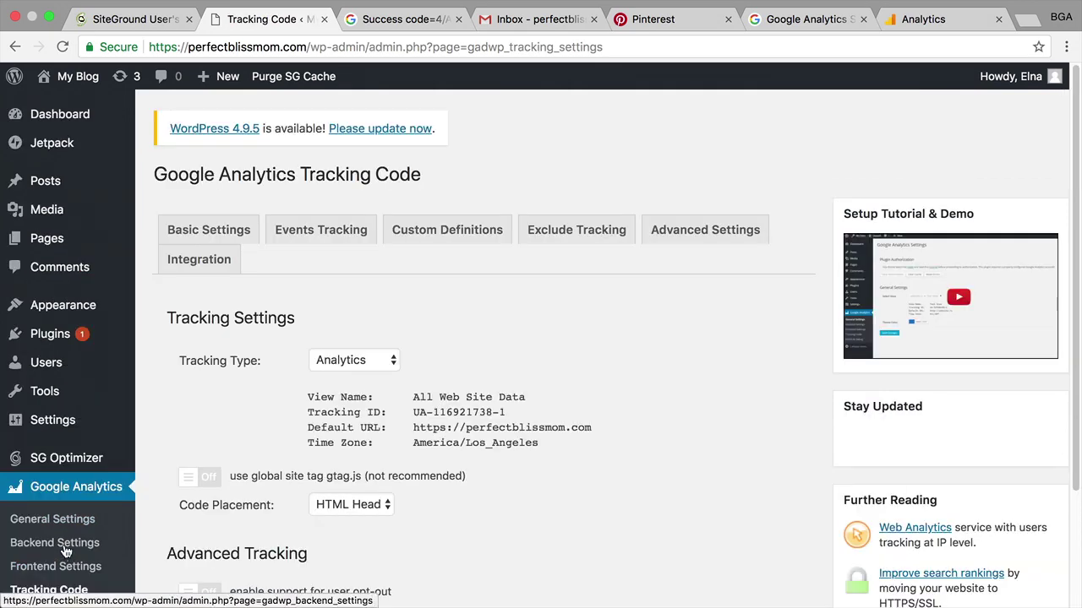
{"action": "scroll", "coordinate": [196, 355], "scroll_direction": "down", "scroll_amount": 2}
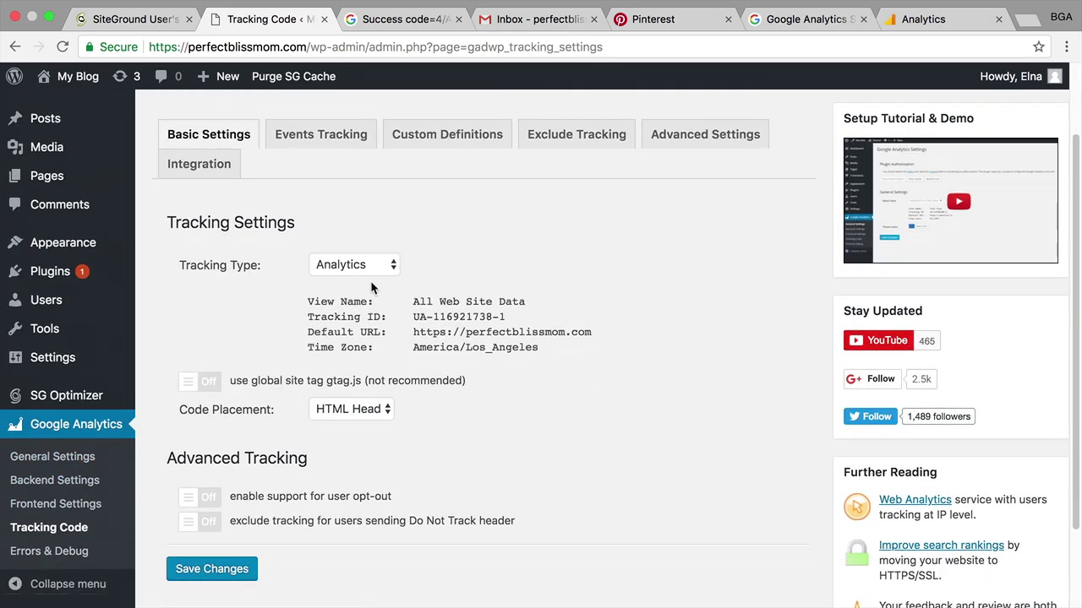
{"action": "left_click", "coordinate": [388, 264]}
{"action": "left_click", "coordinate": [387, 264]}
{"action": "scroll", "coordinate": [266, 253], "scroll_direction": "down", "scroll_amount": 2}
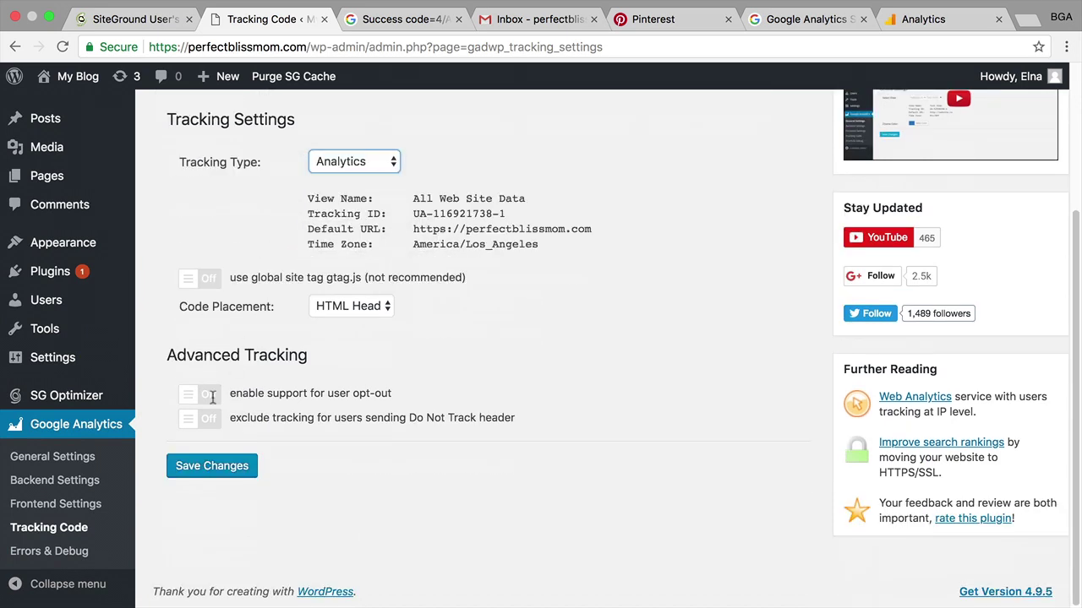